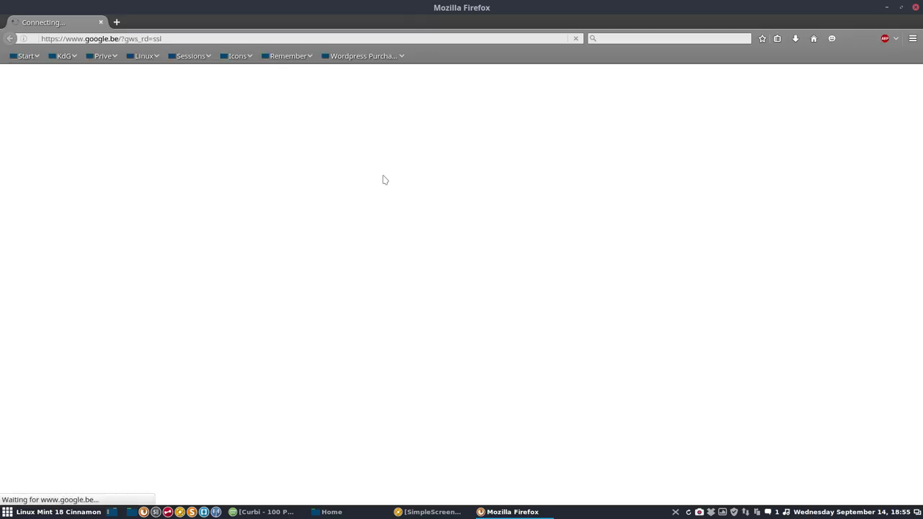
Open the bookmarked GitHub profile and display its list of repositories.
left_click(37, 58)
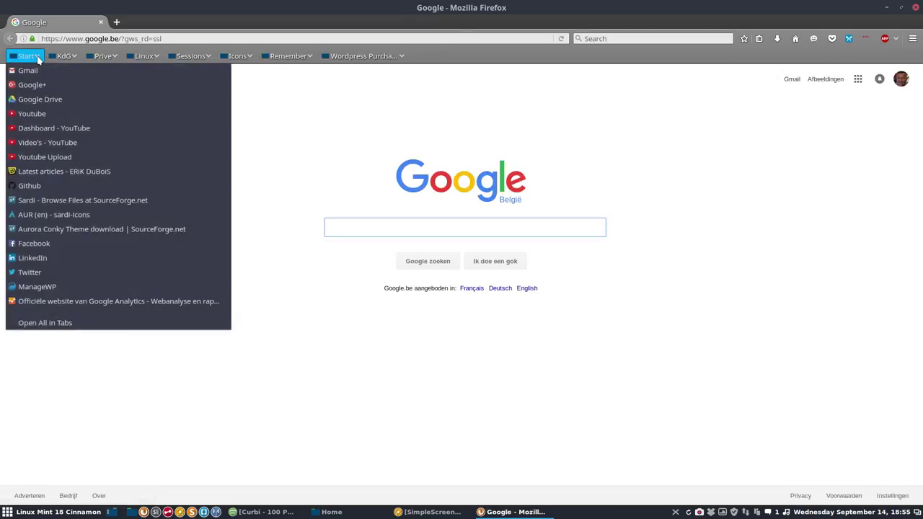
left_click(32, 187)
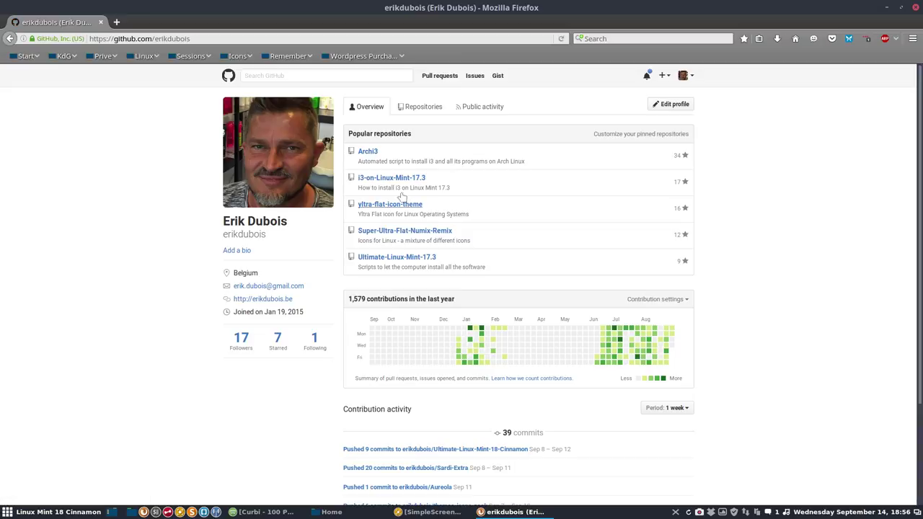
left_click(422, 108)
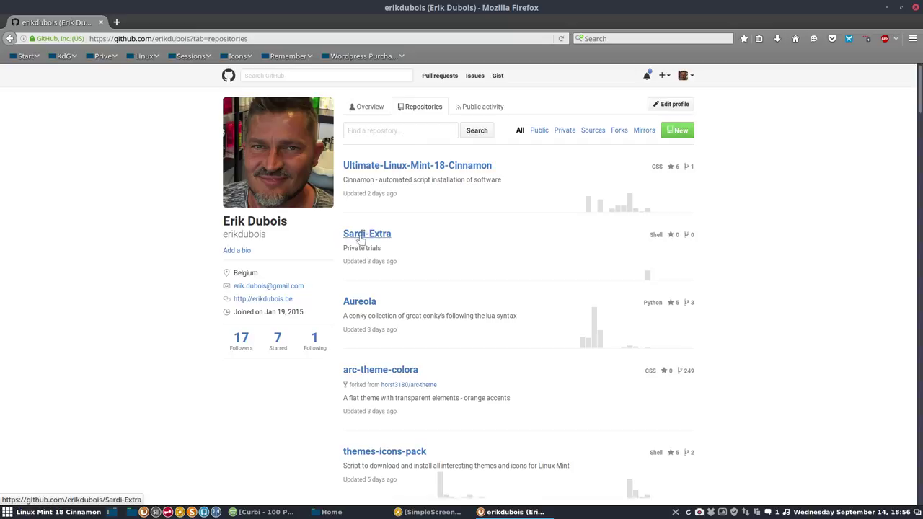
Look at the Mint-Y-Theme-Alu repository and return to the repository list.
scroll(539, 299, "down", 2)
scroll(539, 299, "down", 2)
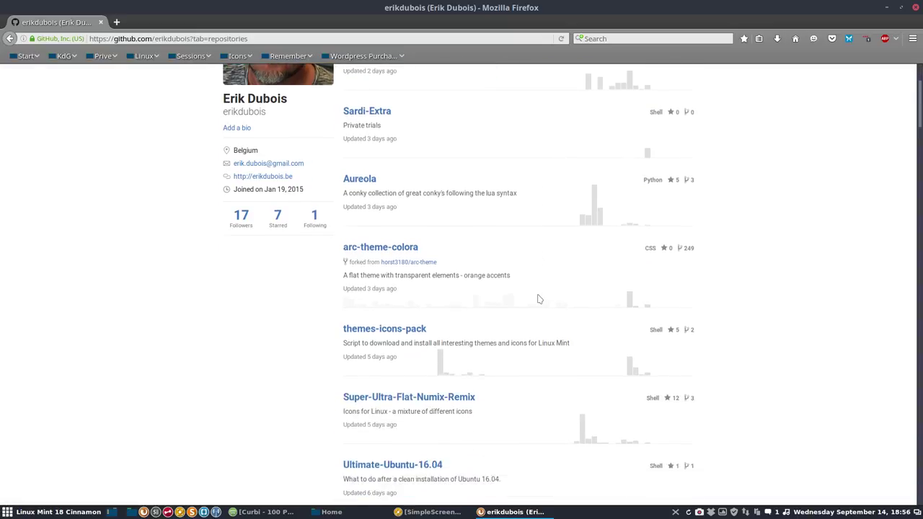
scroll(540, 299, "down", 6)
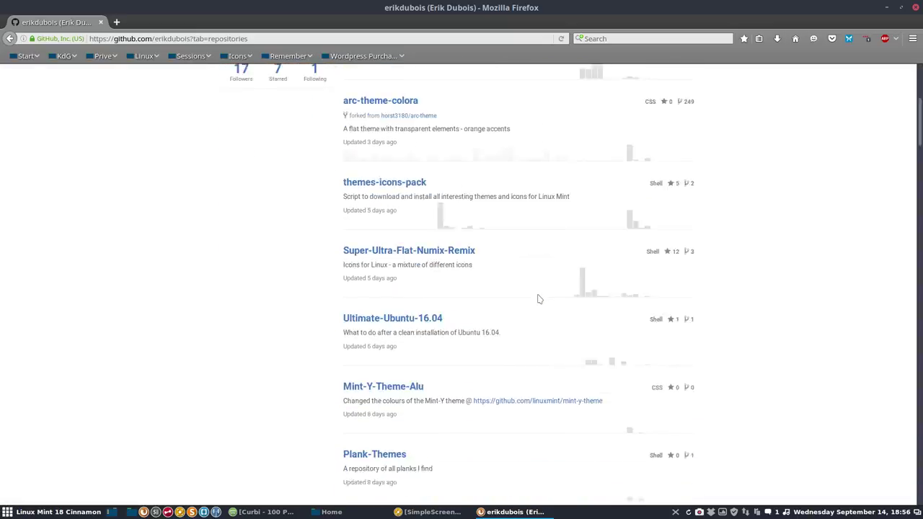
left_click(388, 245)
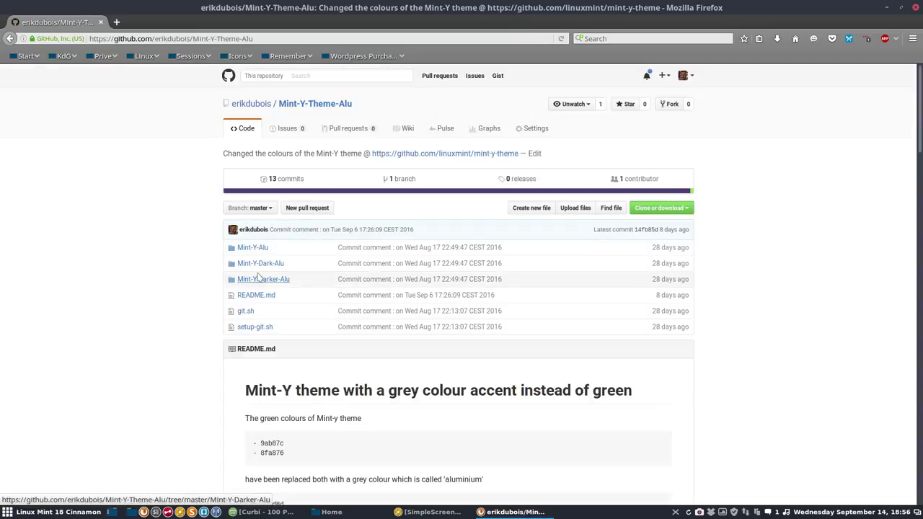
left_click(10, 38)
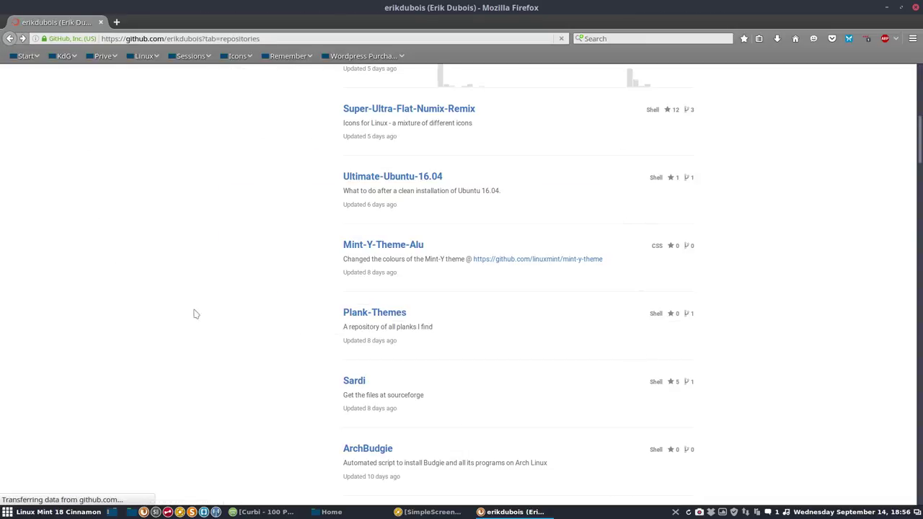
Examine the Mint-Y-Theme-Sun repository's README, including its theme previews and installation instructions, and return to the repository list.
scroll(193, 325, "down", 6)
scroll(194, 332, "down", 4)
scroll(196, 331, "down", 2)
left_click(381, 253)
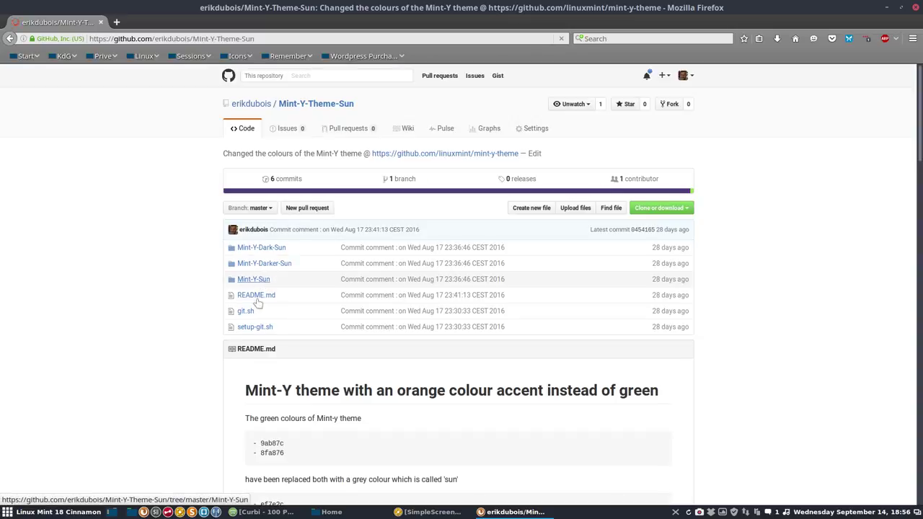
scroll(203, 346, "down", 3)
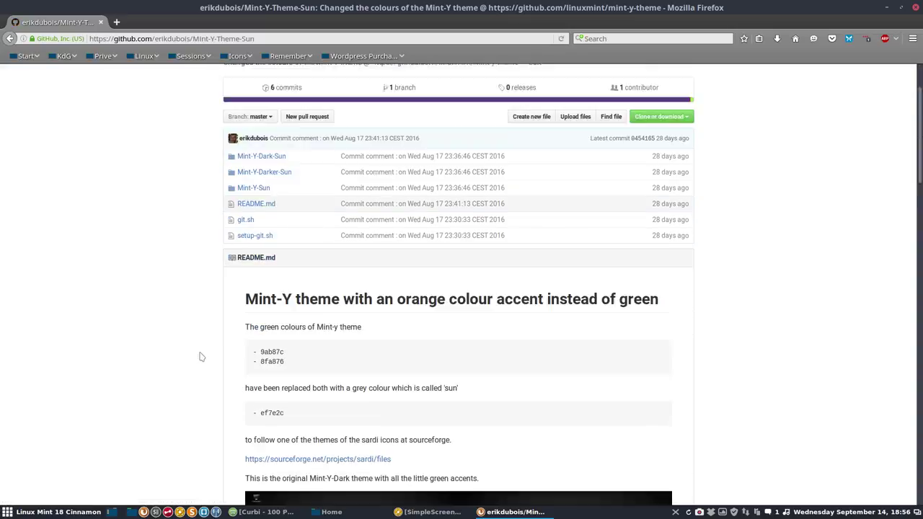
scroll(202, 357, "down", 5)
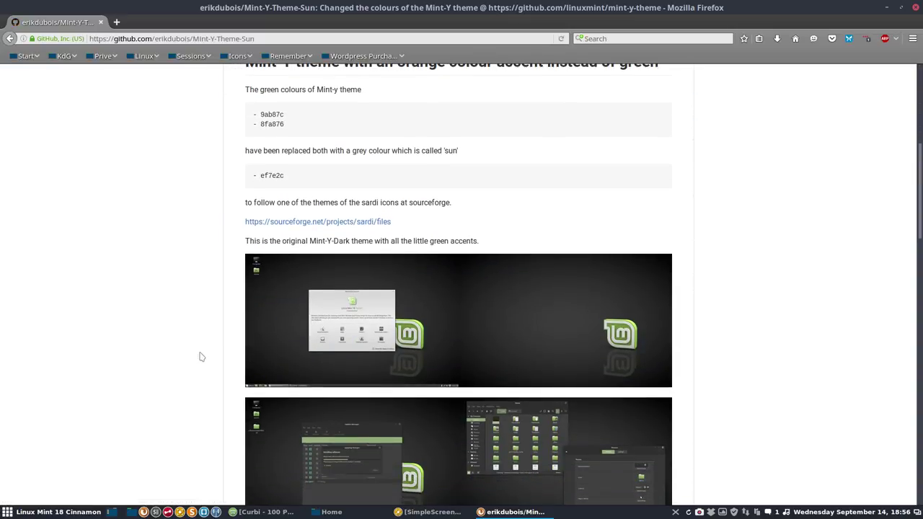
scroll(202, 356, "down", 10)
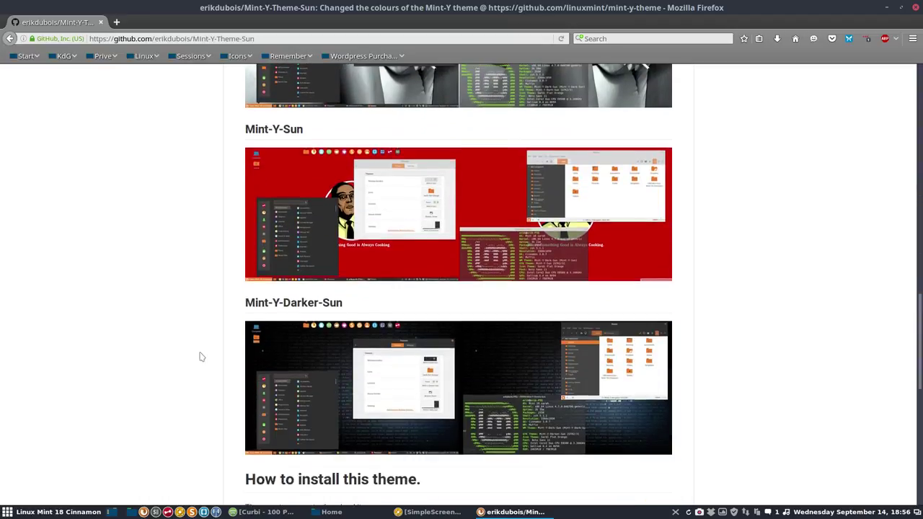
scroll(202, 357, "down", 4)
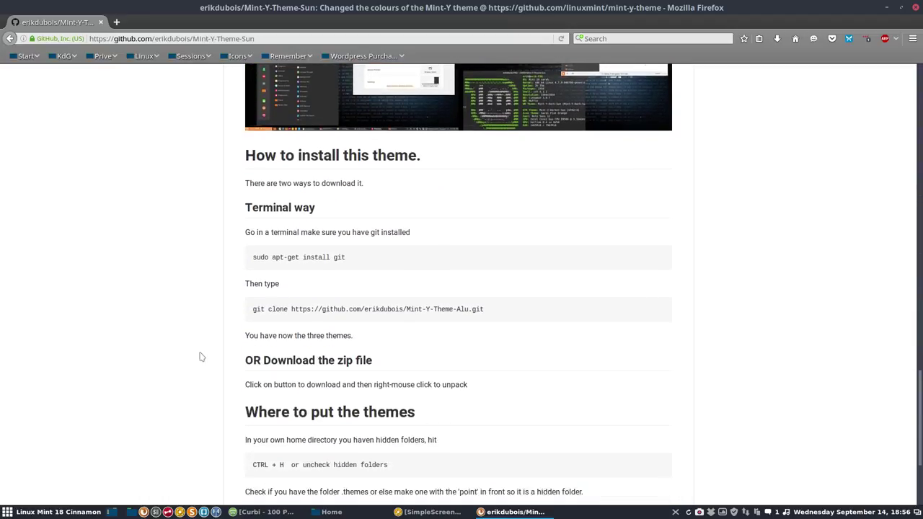
left_click(10, 38)
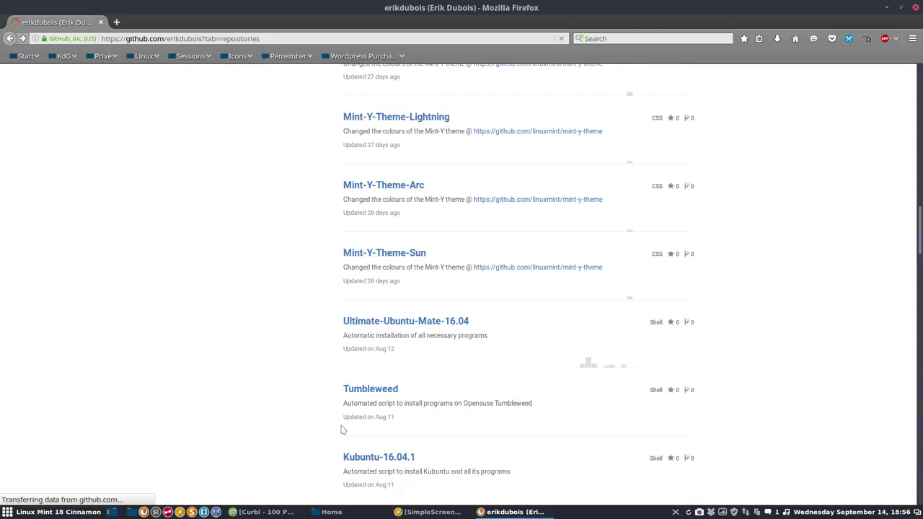
Search all of GitHub for mint-y-theme and open the linuxmint/mint-y-theme repository.
scroll(342, 430, "down", 4)
scroll(341, 430, "up", 5)
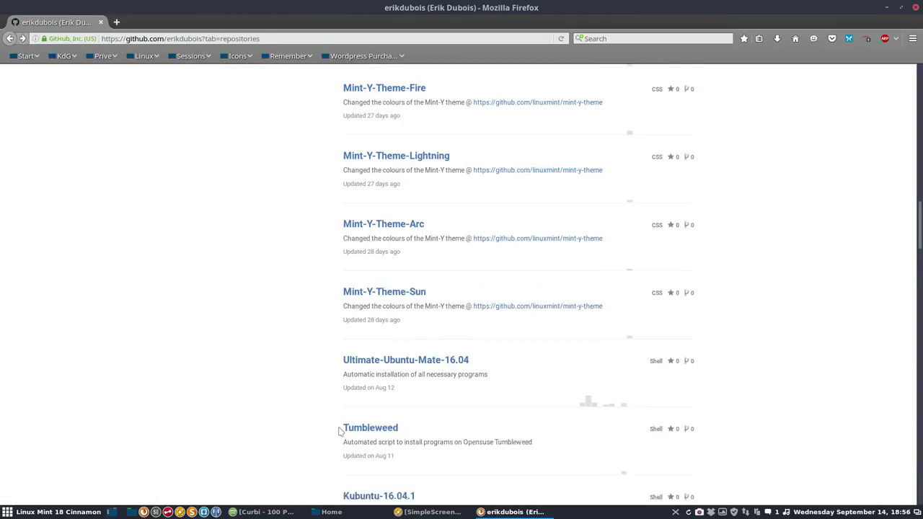
scroll(269, 281, "up", 15)
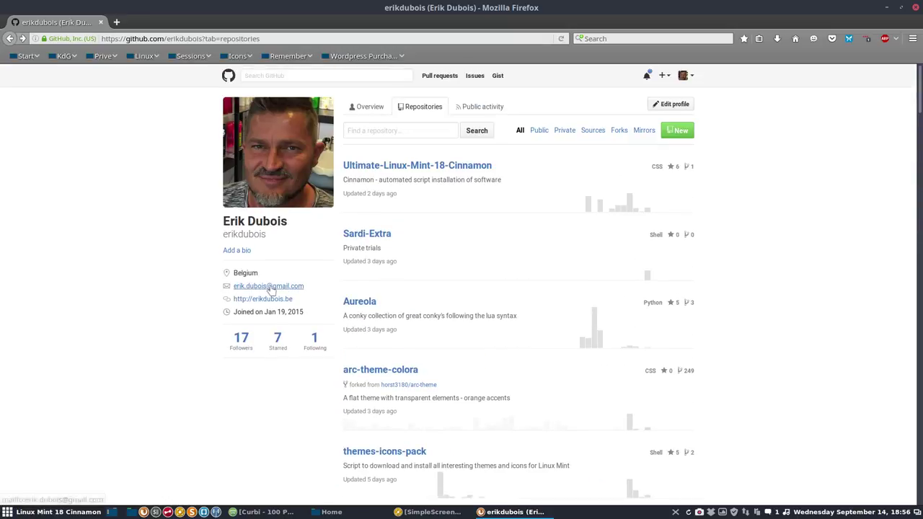
left_click(264, 75)
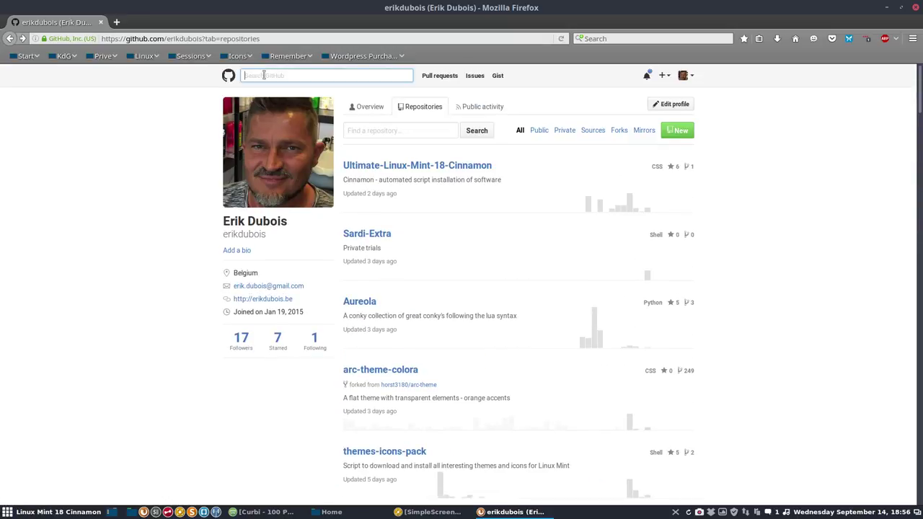
type("mint-y-theme")
left_click(375, 77)
key("Return")
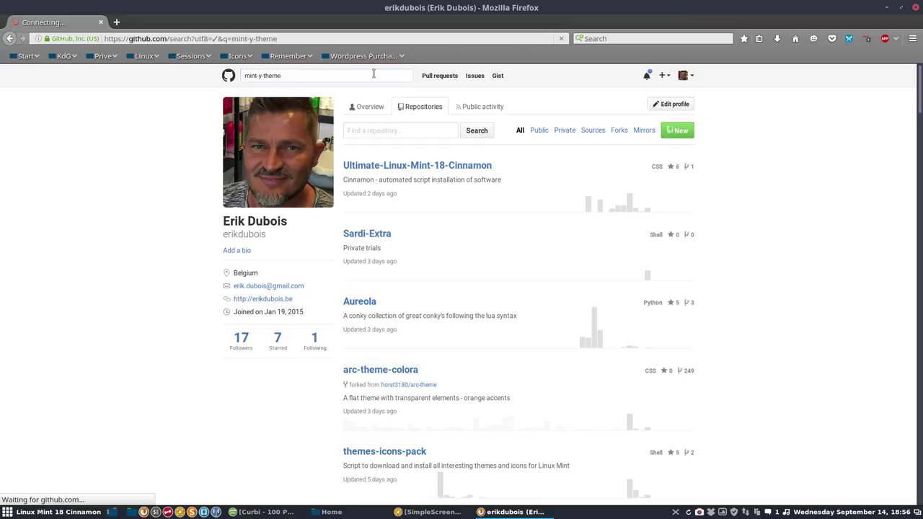
left_click(432, 147)
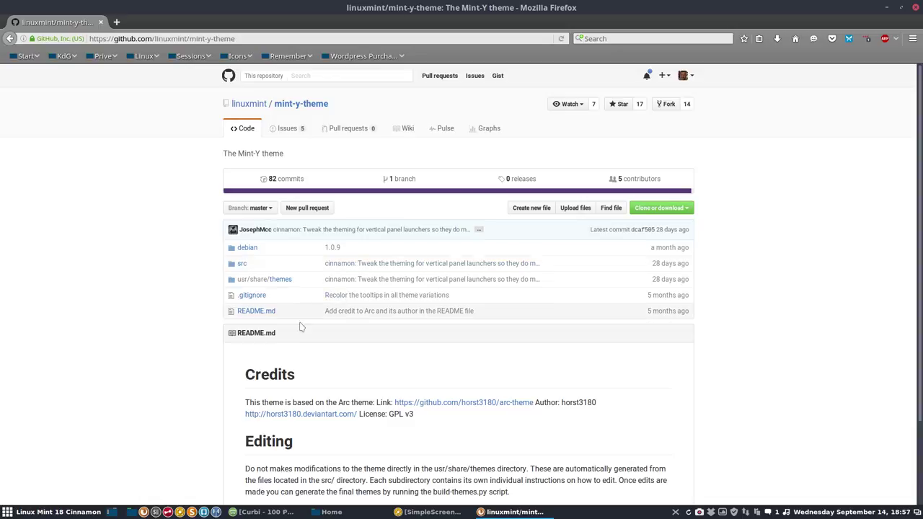
Copy the HTTPS clone URL of mint-y-theme and download the repository as a ZIP file.
left_click(687, 209)
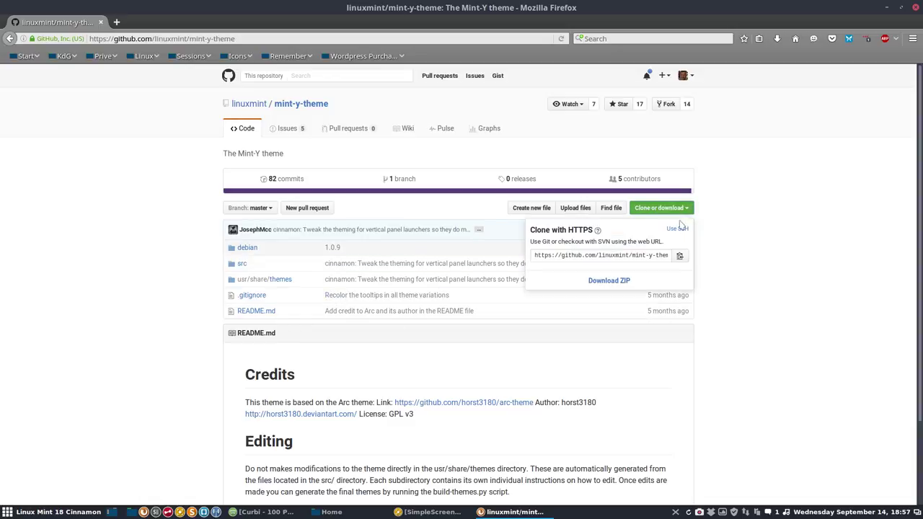
left_click(680, 256)
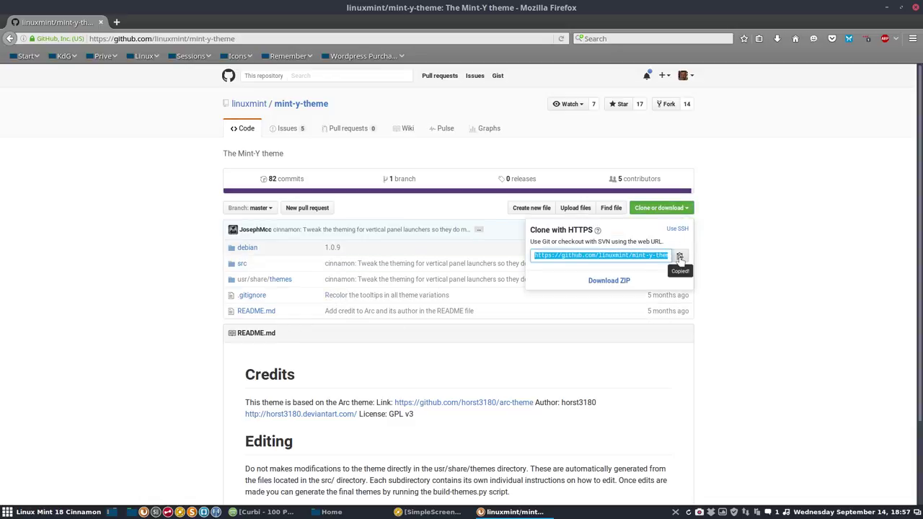
left_click(623, 283)
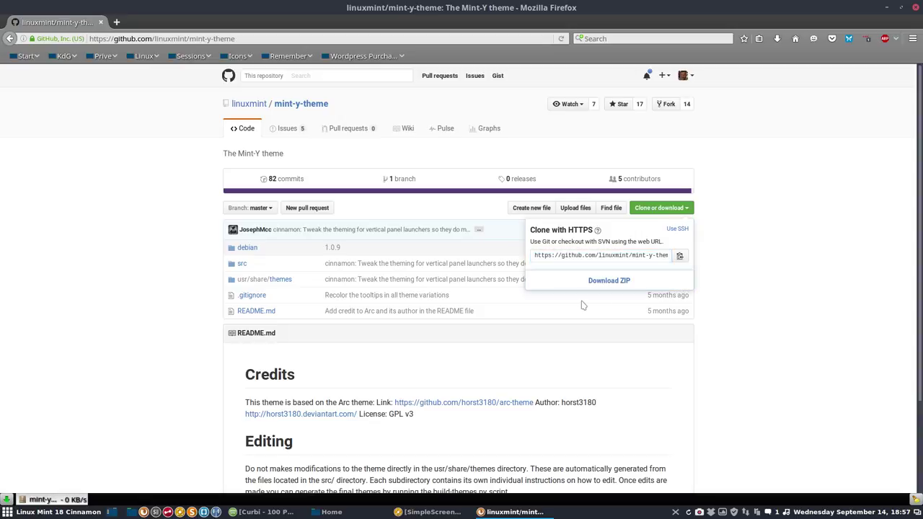
Show the downloaded mint-y-theme-master.zip in its containing folder and extract it there.
left_click(777, 38)
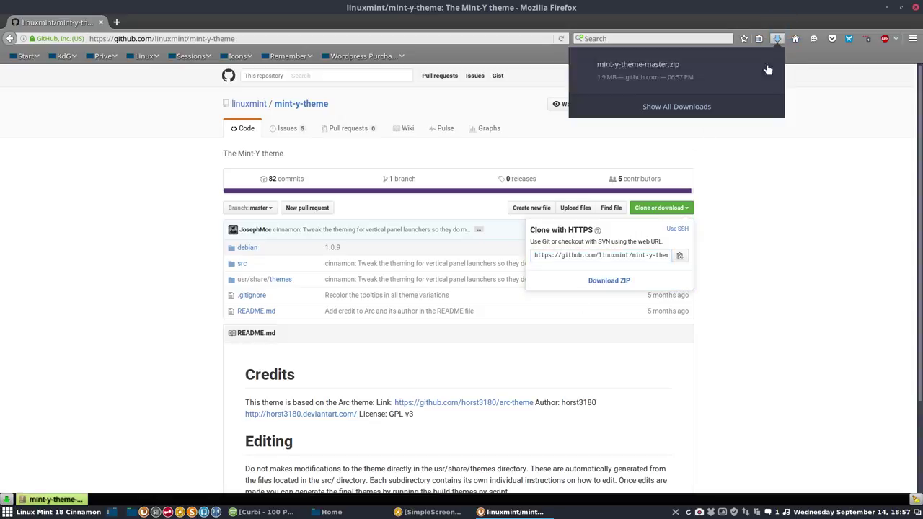
left_click(771, 71)
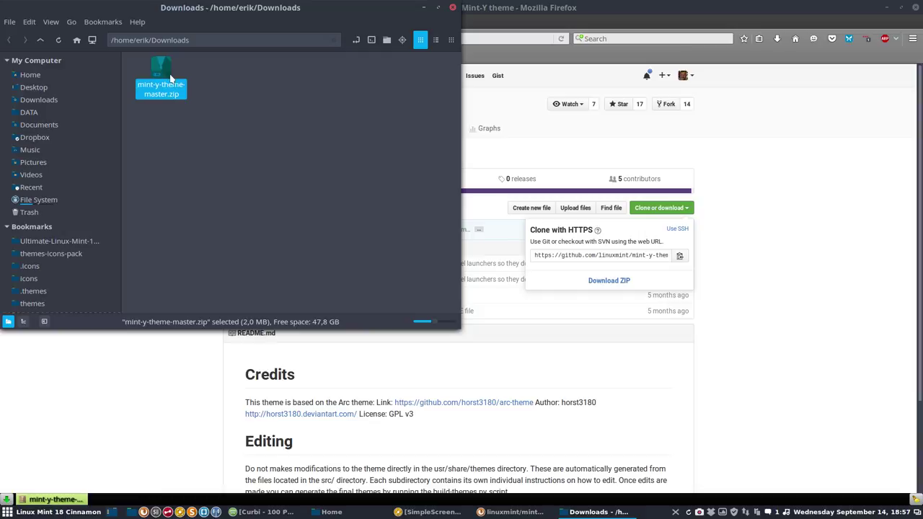
right_click(169, 75)
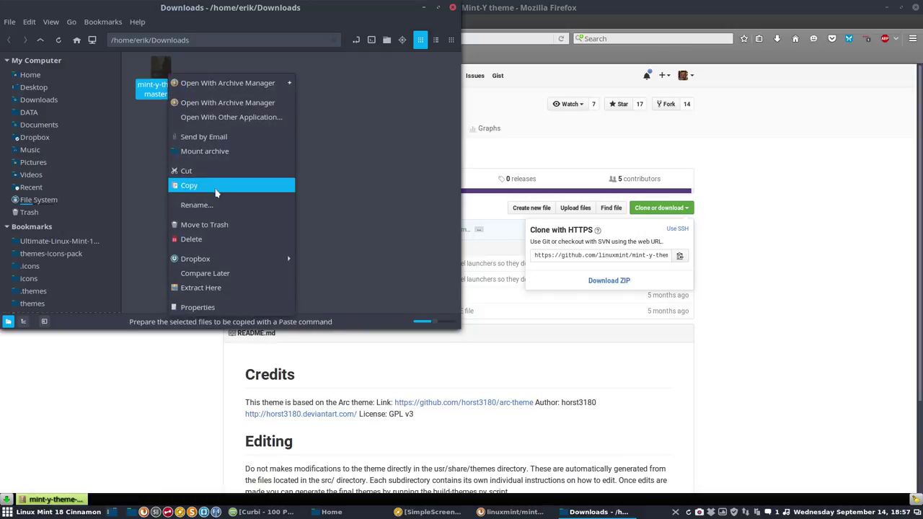
left_click(221, 288)
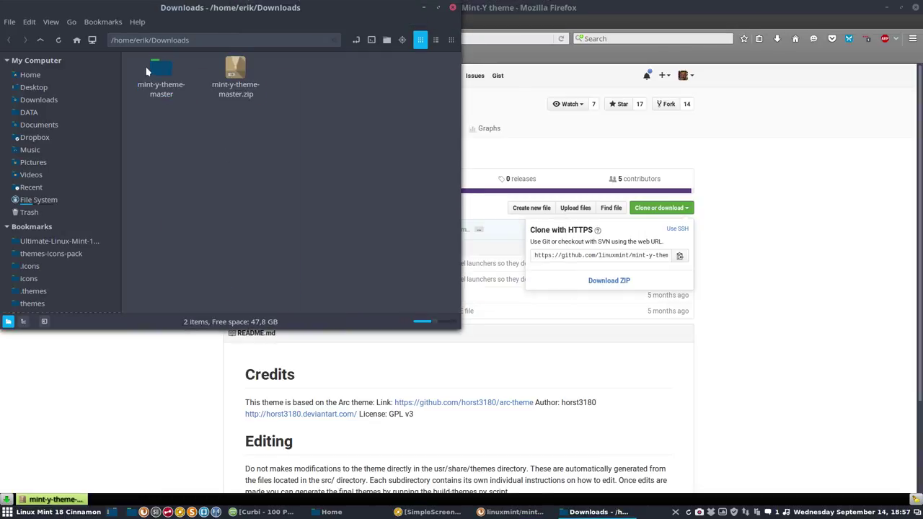
Inspect the src folder inside the extracted mint-y-theme-master folder and return to its parent folder.
double_click(147, 69)
left_click(236, 68)
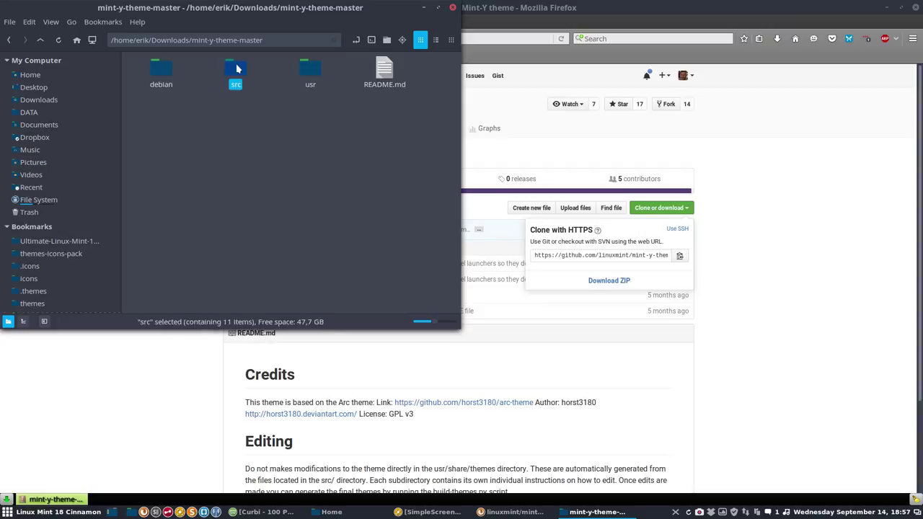
double_click(236, 69)
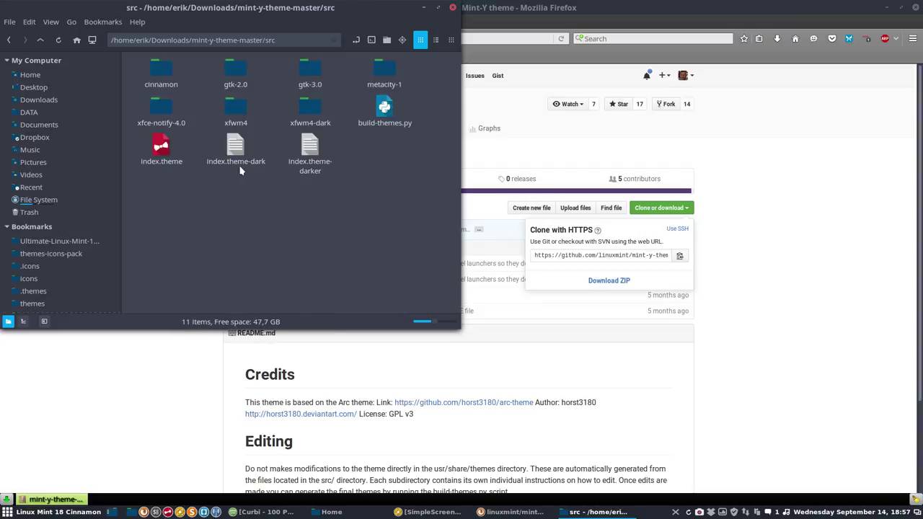
left_click(41, 40)
Switch back to Firefox, open the profile's Ultimate-Linux-Mint-18-Cinnamon repository and check the contents of its Mint-Y-Theming folder.
left_click(585, 148)
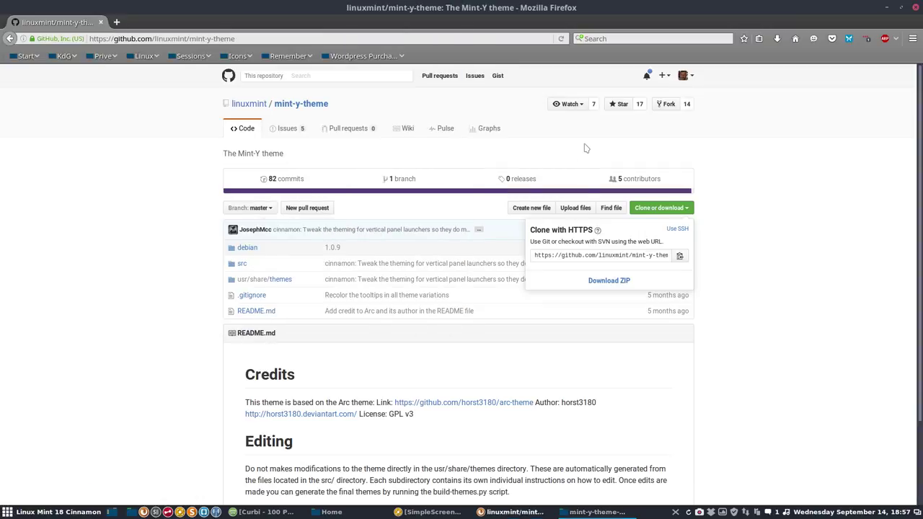
left_click(10, 40)
left_click(9, 39)
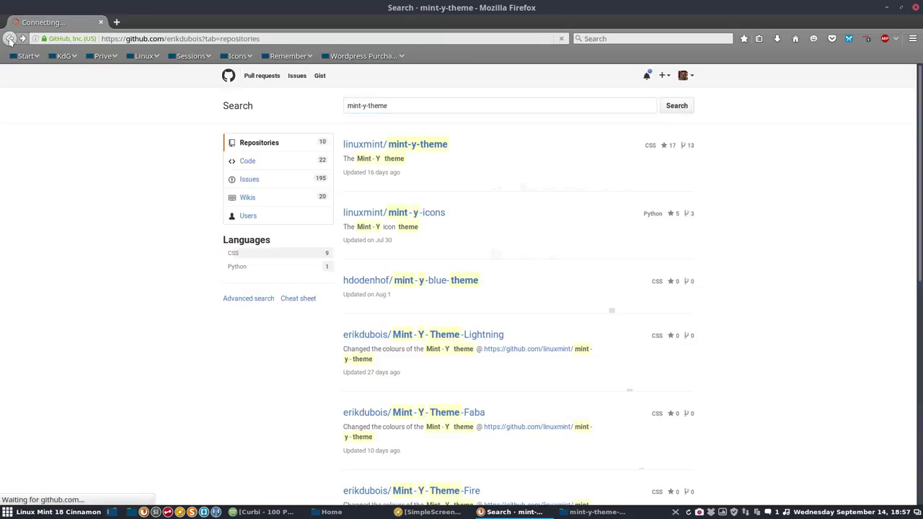
left_click(448, 166)
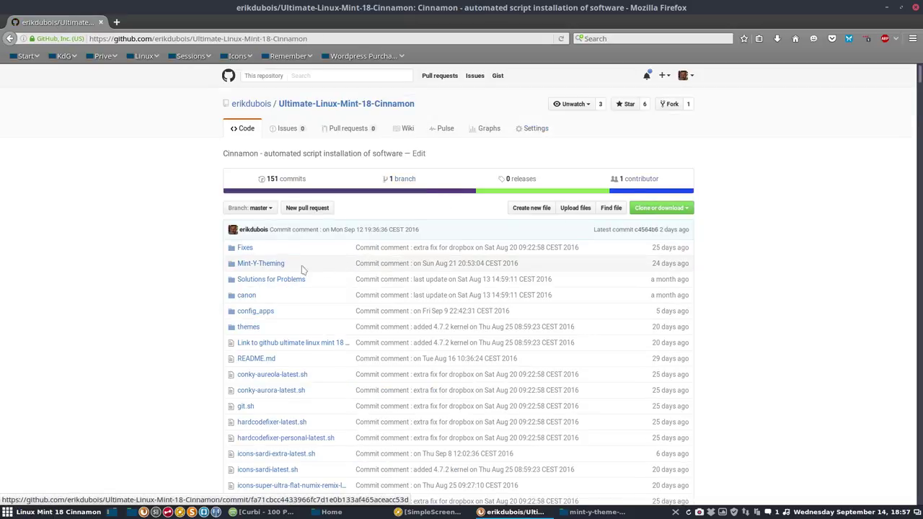
left_click(264, 265)
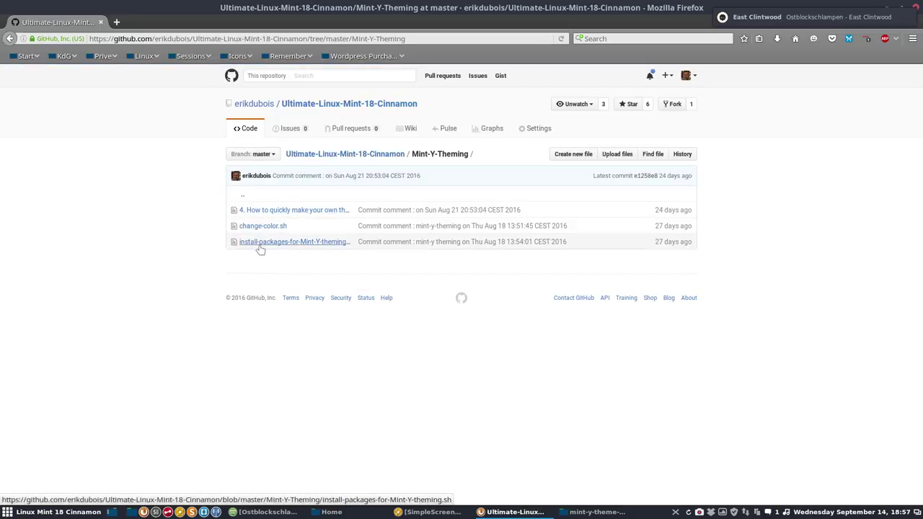
left_click(9, 38)
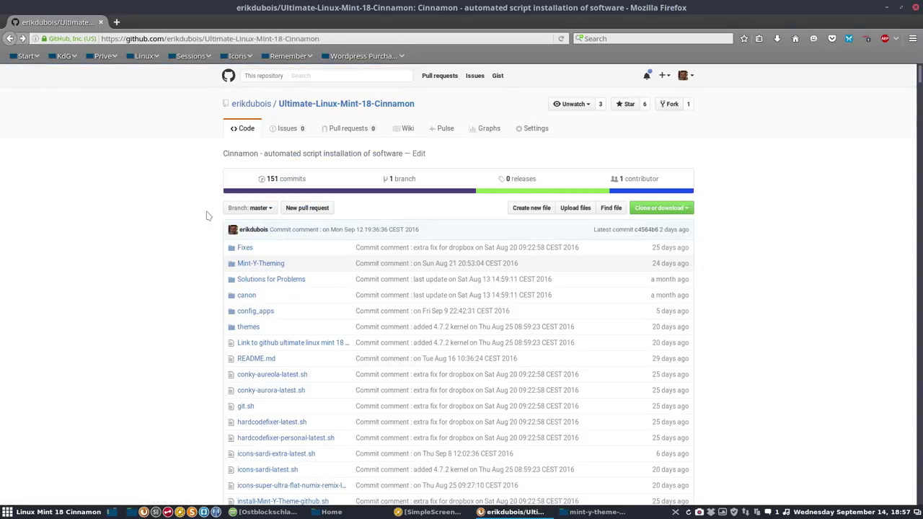
Copy the HTTPS clone URL of Ultimate-Linux-Mint-18-Cinnamon and download the repository as a ZIP file.
left_click(684, 210)
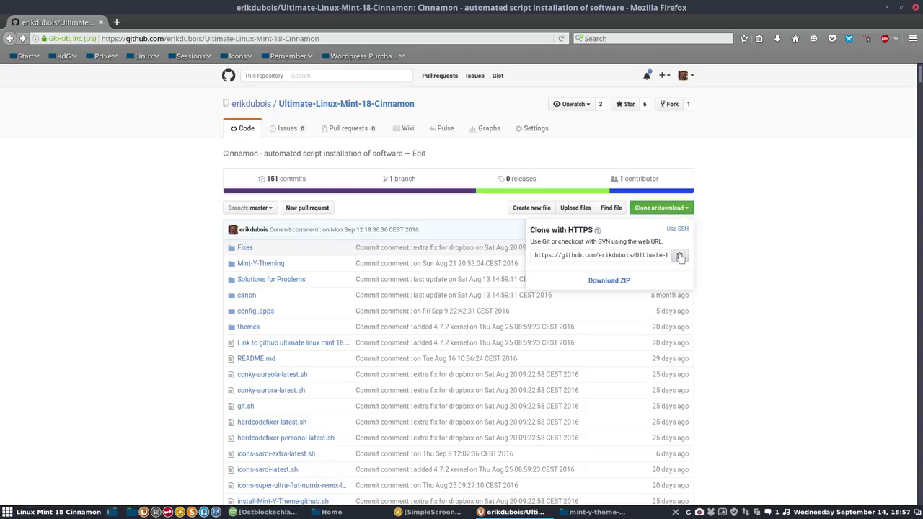
left_click(680, 256)
left_click(629, 282)
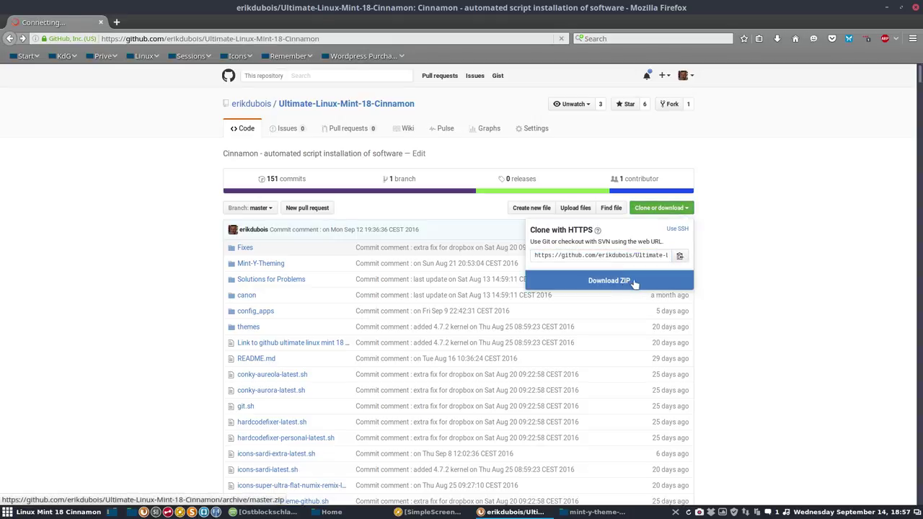
Show the downloaded Ultimate-Linux-Mint-18-Cinnamon-master.zip in its containing folder and extract it there.
left_click(776, 38)
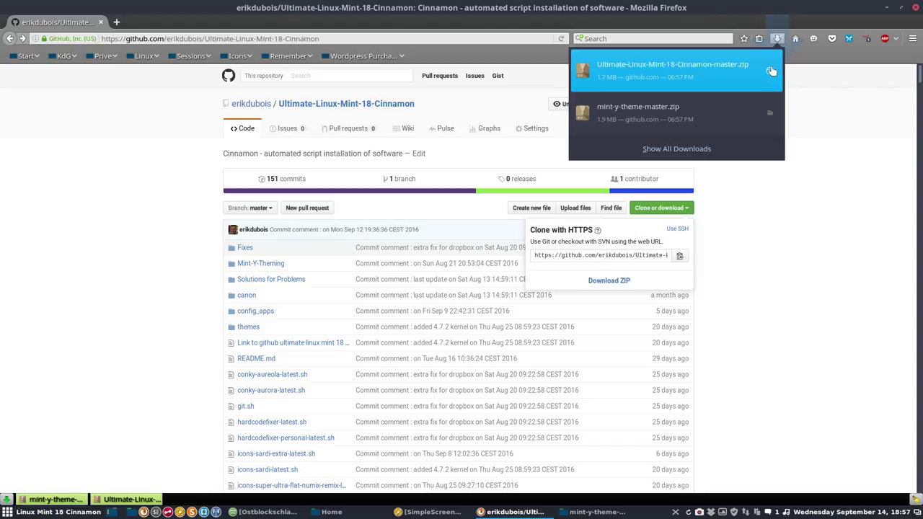
left_click(770, 72)
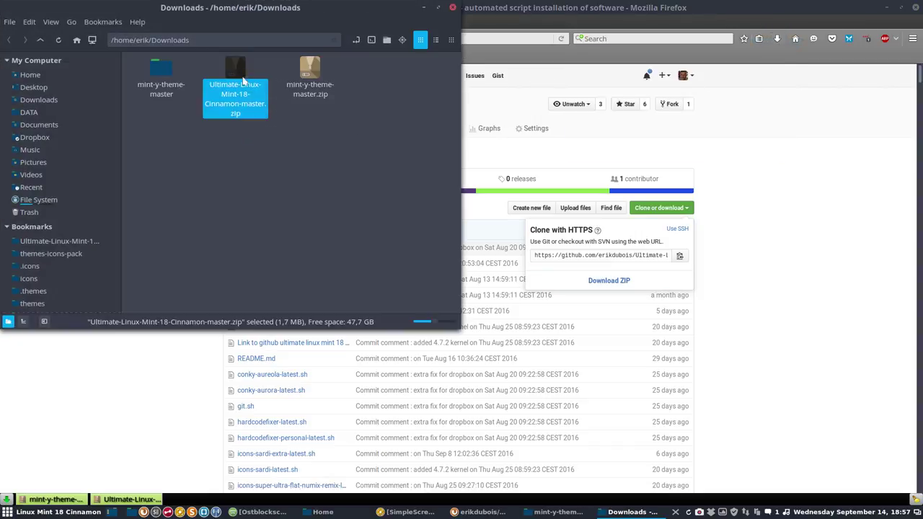
right_click(244, 81)
left_click(296, 285)
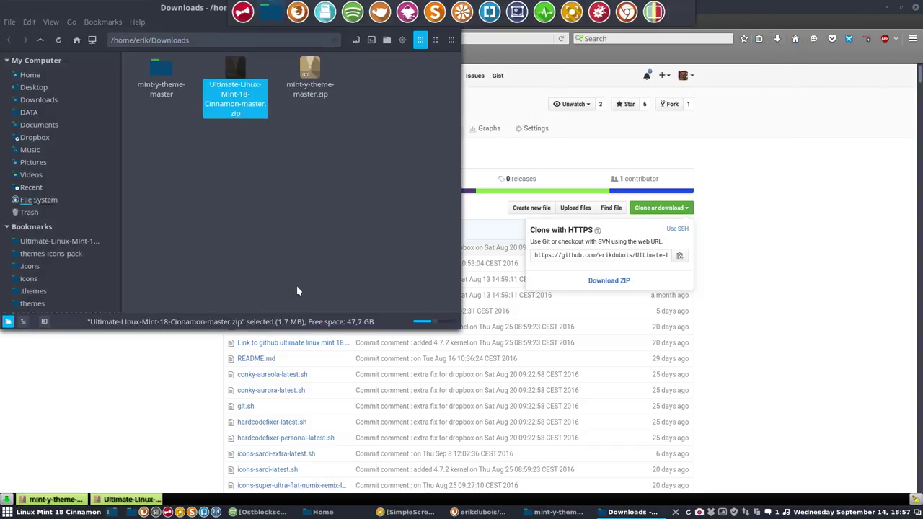
Open the Mint-Y-Theming folder inside the extracted Ultimate-Linux-Mint-18-Cinnamon-master folder and look over its scripts and YouTube link.
double_click(162, 72)
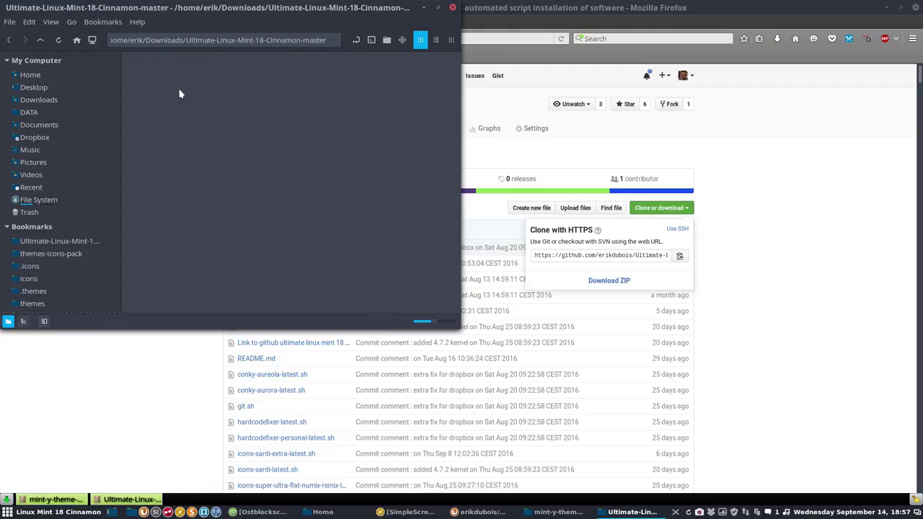
double_click(376, 75)
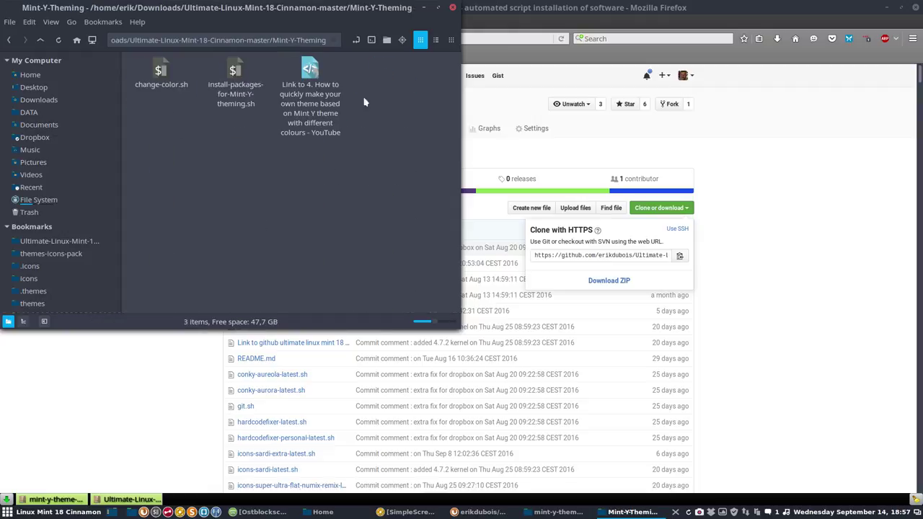
left_click(160, 68)
left_click(235, 74)
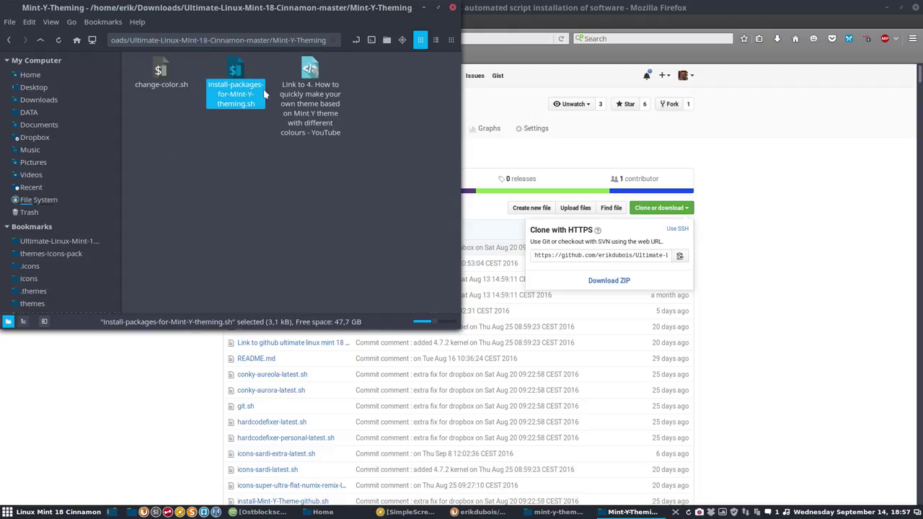
left_click(306, 108)
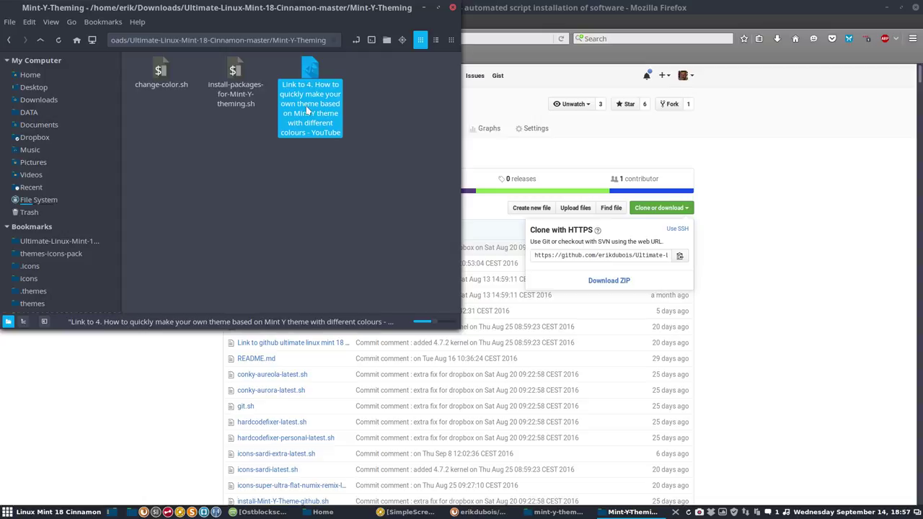
Open the linked YouTube video about making a Mint-Y based theme, check it and minimize the browser.
right_click(311, 105)
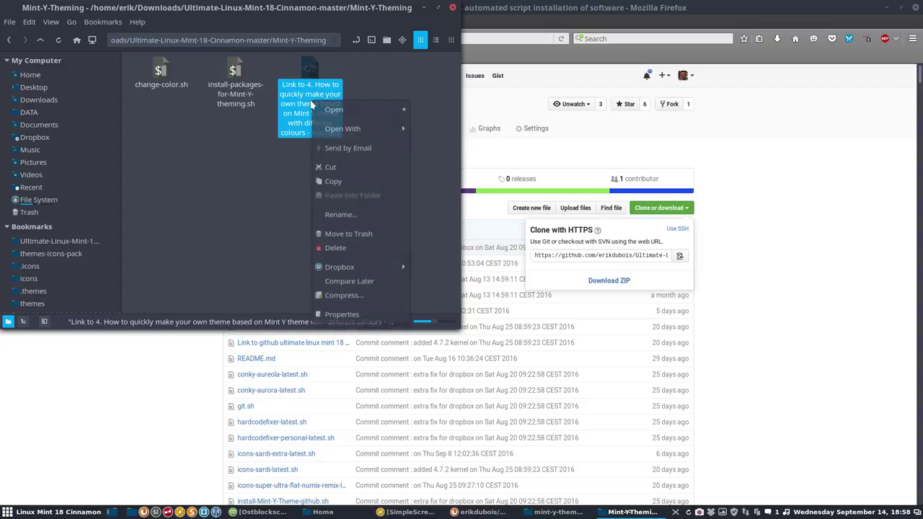
left_click(351, 111)
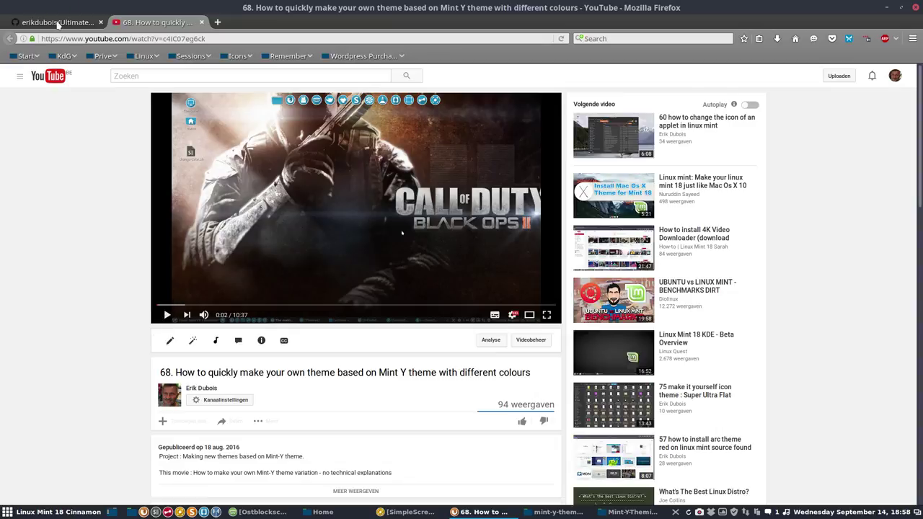
left_click(888, 7)
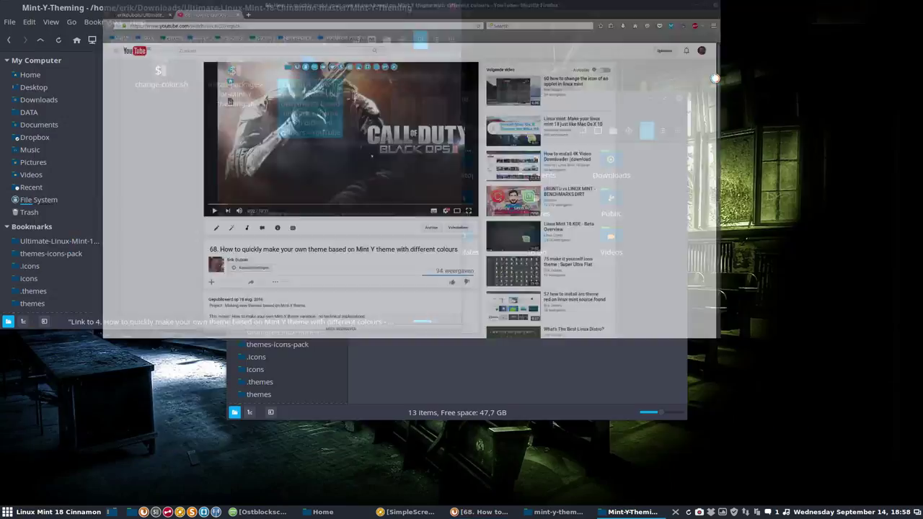
Run install-packages-for-Mint-Y-theming.sh in a terminal and submit the sudo password.
double_click(235, 69)
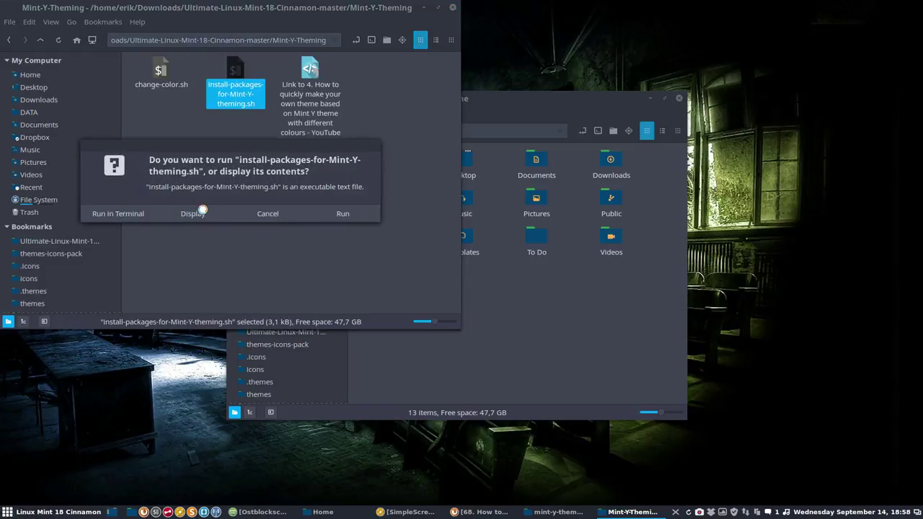
left_click(129, 212)
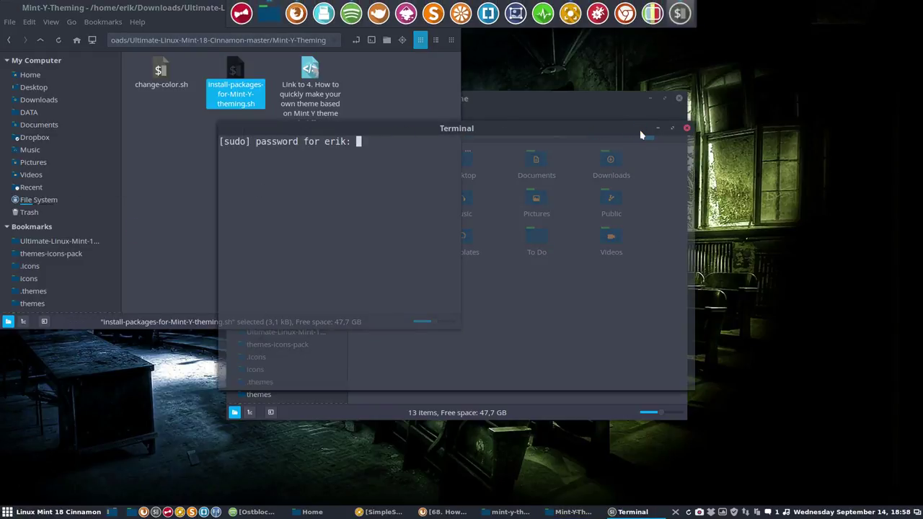
key("Return")
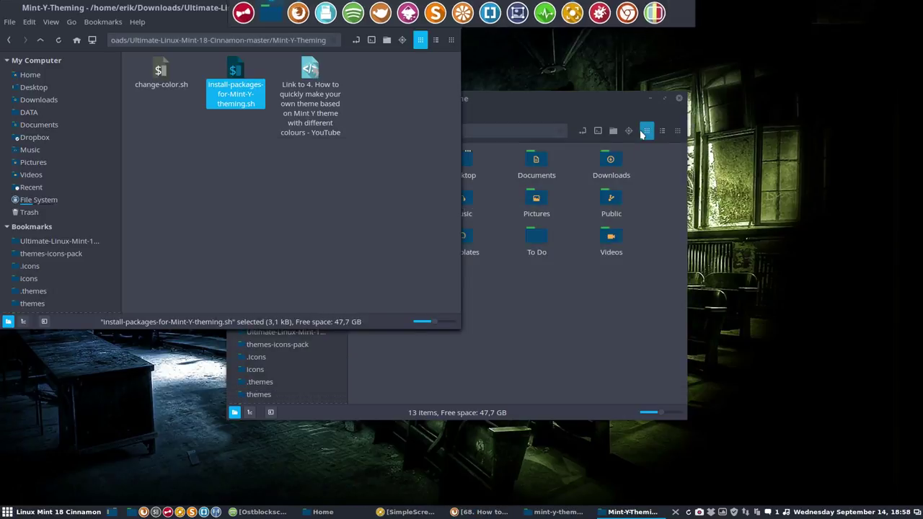
Display the contents of install-packages-for-Mint-Y-theming.sh, check the packages in its apt-get install line and close the editor.
double_click(241, 72)
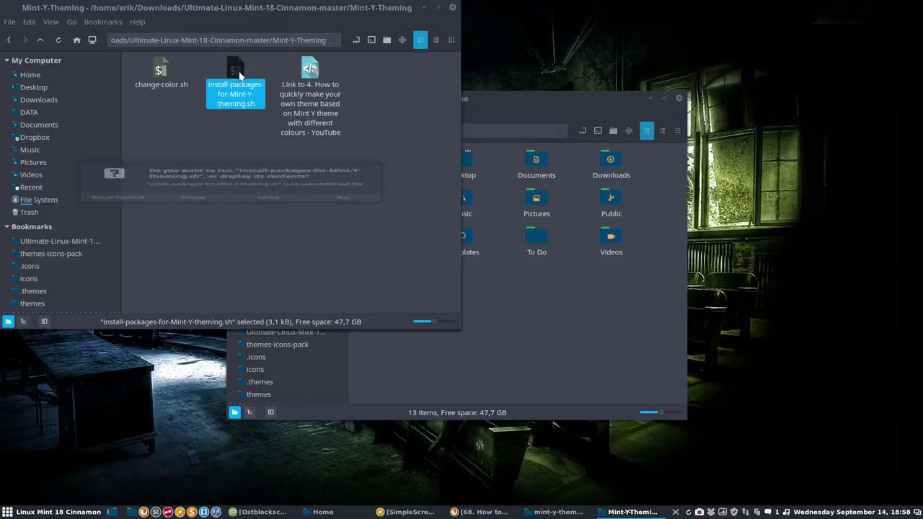
left_click(186, 218)
scroll(581, 286, "down", 20)
scroll(582, 286, "up", 3)
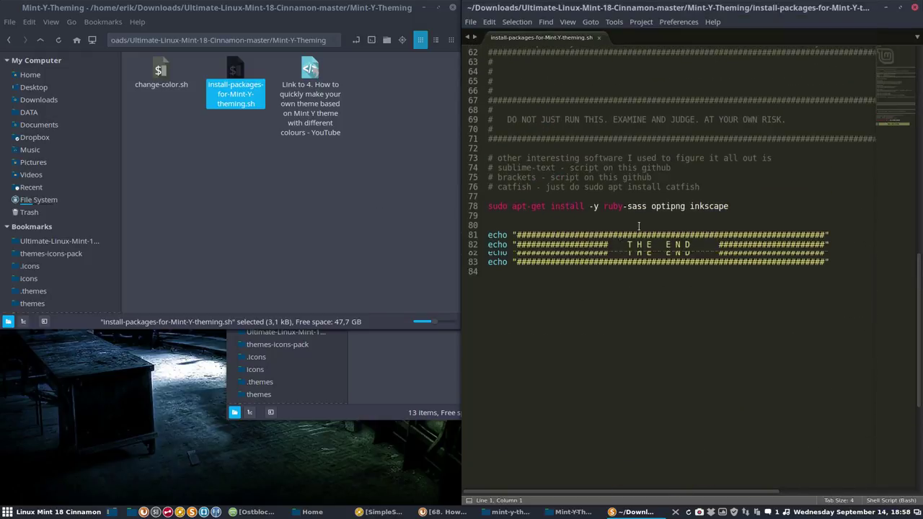
scroll(583, 284, "down", 1)
left_click_drag(750, 182, 628, 186)
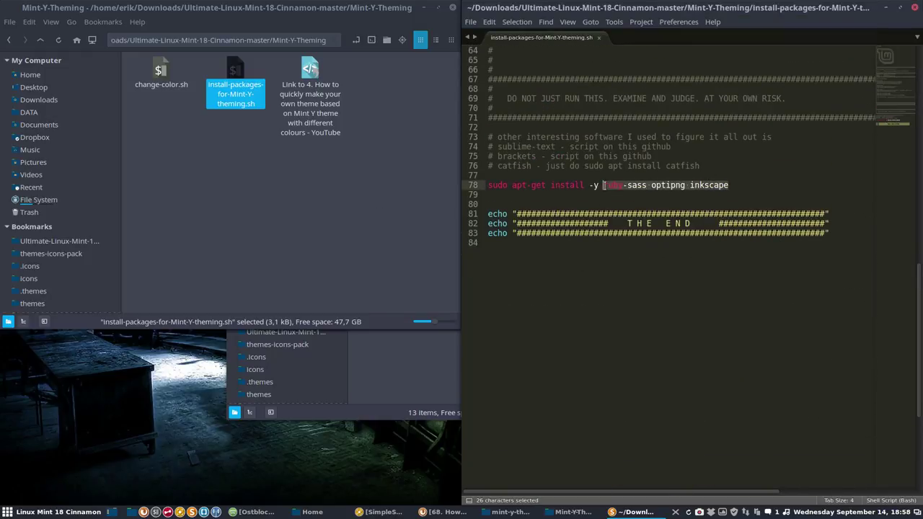
left_click(915, 8)
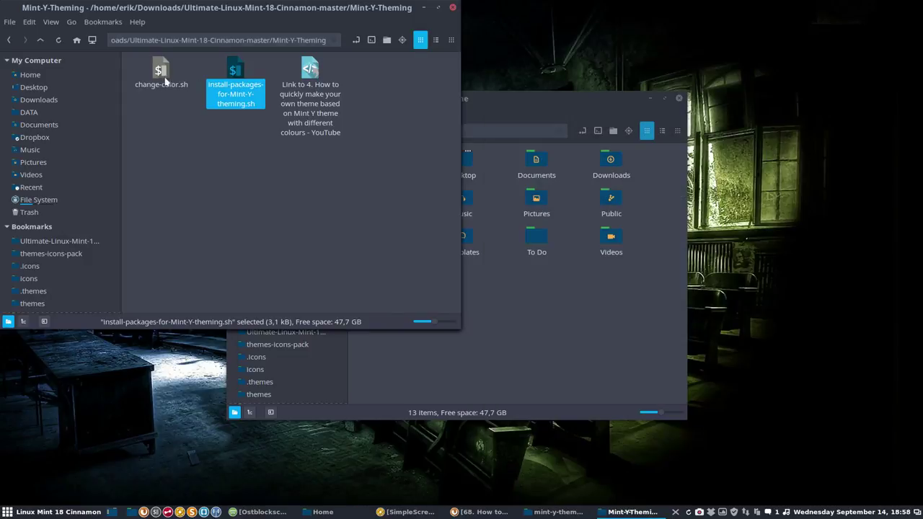
Display the contents of change-color.sh and find the personaldarkcolour and personallightcolour codes that define the theme colours.
double_click(161, 72)
left_click(188, 211)
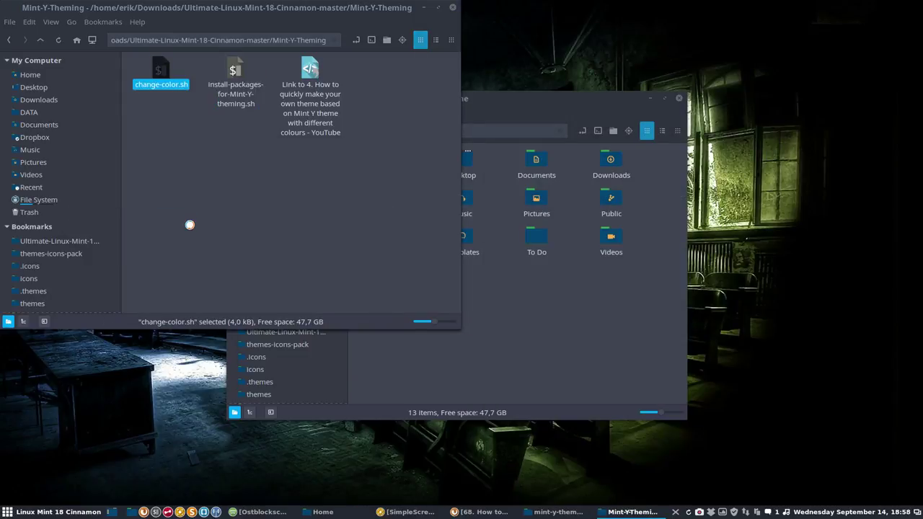
scroll(637, 301, "down", 20)
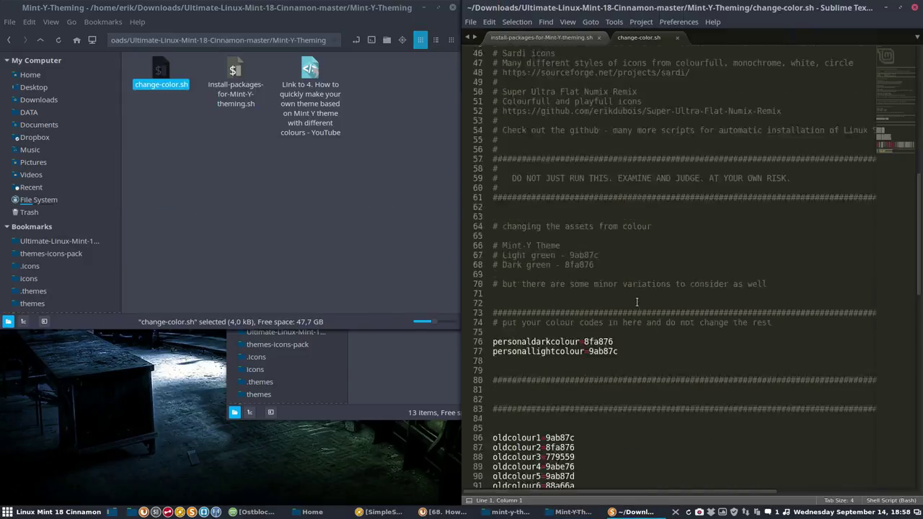
scroll(637, 301, "up", 5)
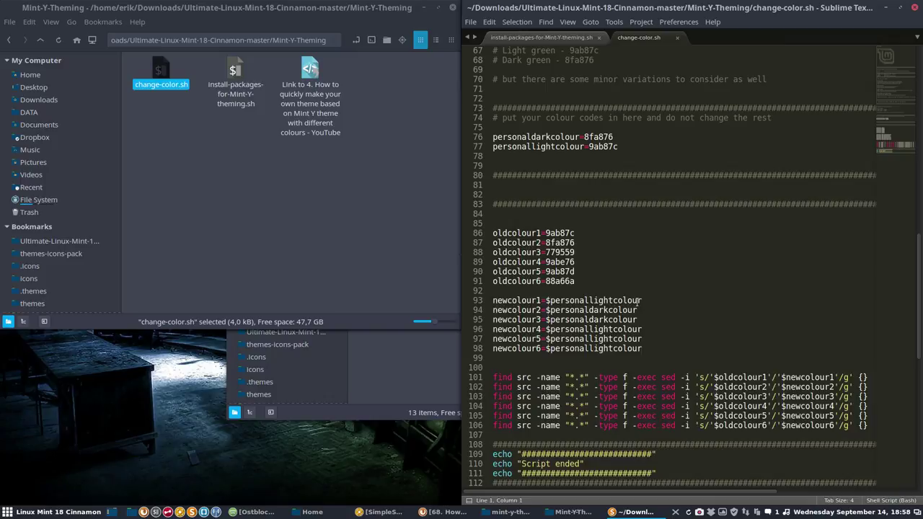
scroll(639, 300, "up", 2)
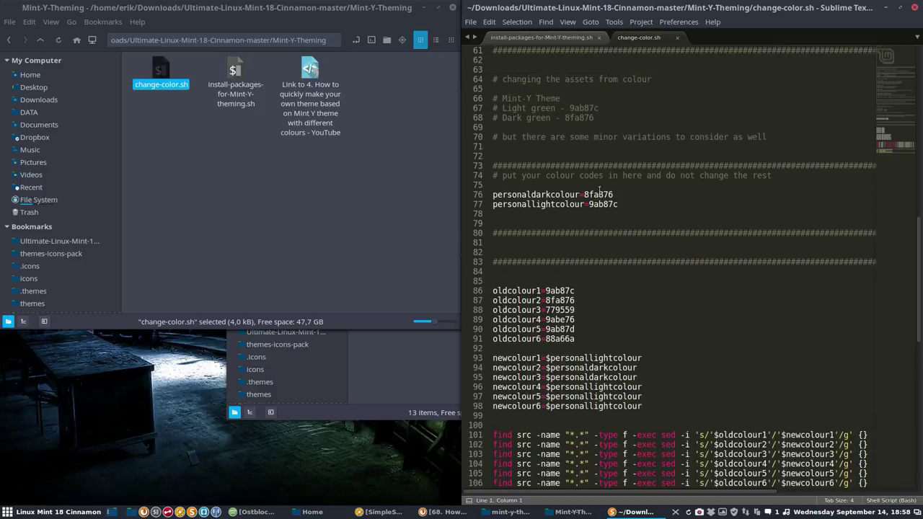
double_click(601, 195)
double_click(601, 204)
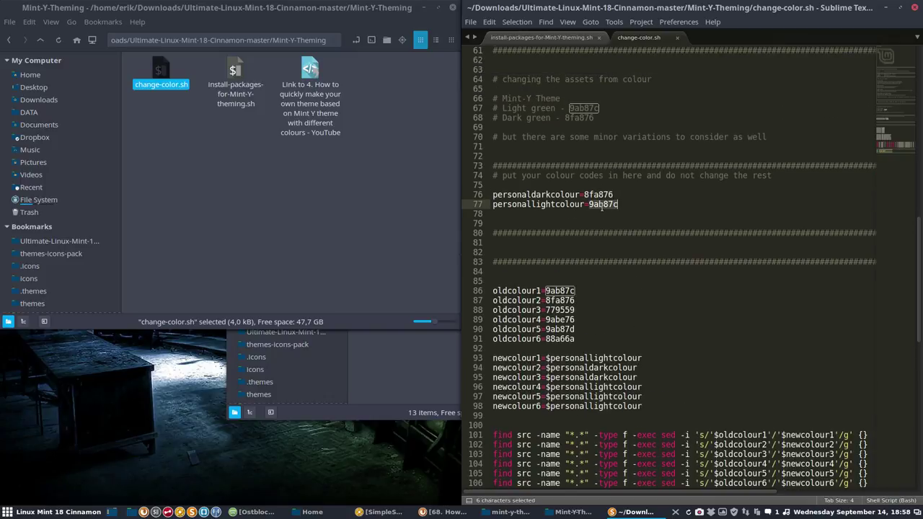
double_click(600, 194)
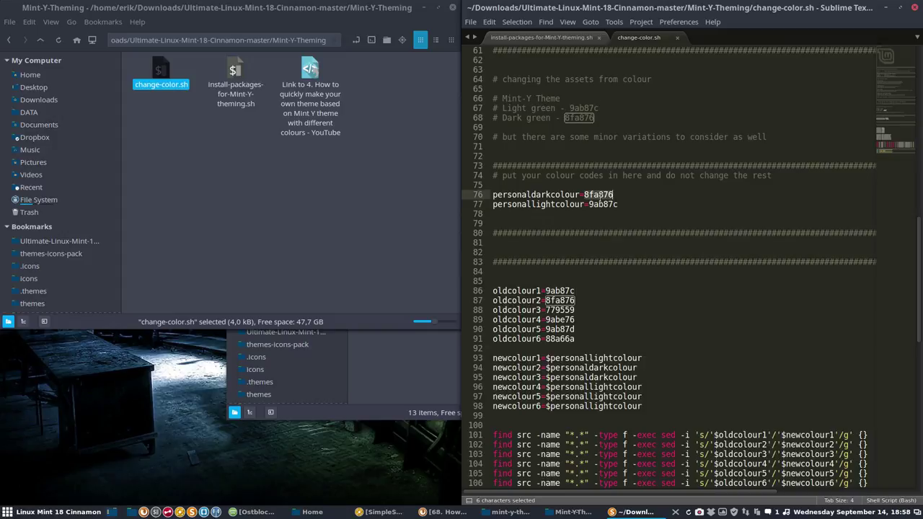
Go to the bookmarked .icons folder in the file manager and open its Sardi Colora Endeavour folder.
left_click(192, 200)
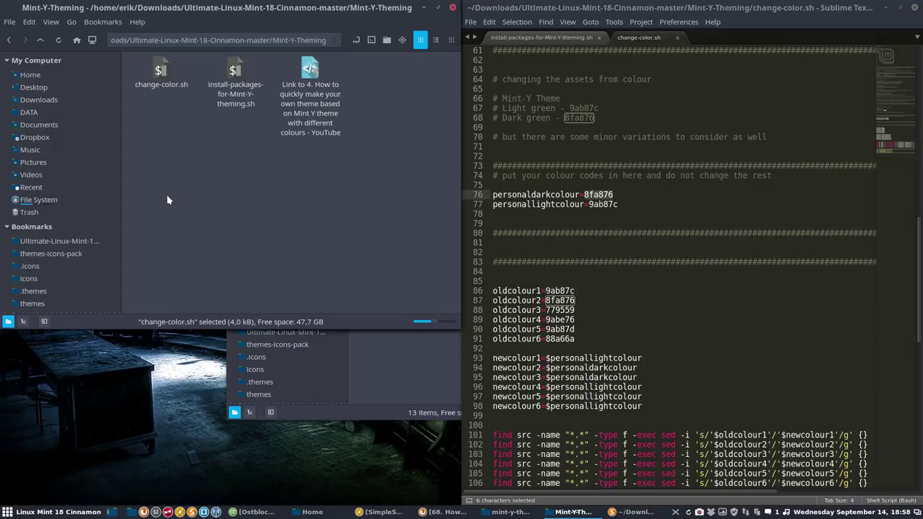
left_click(32, 266)
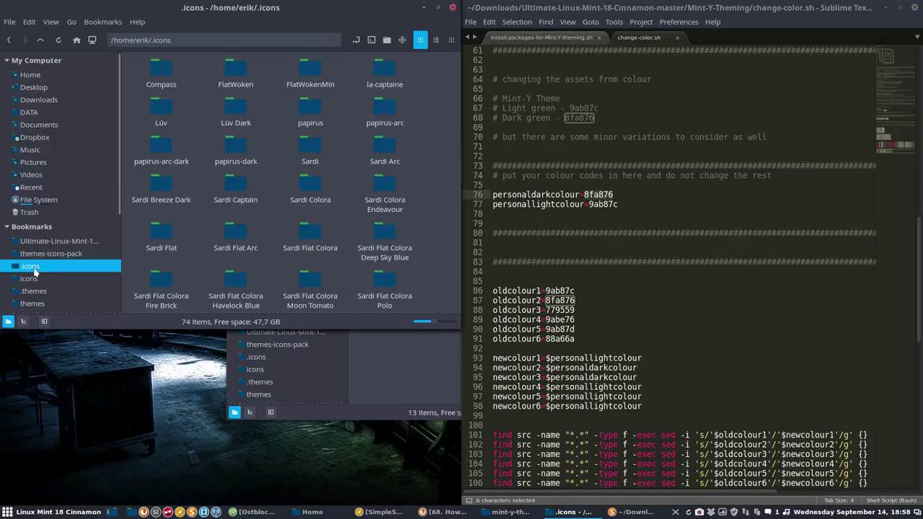
left_click(314, 235)
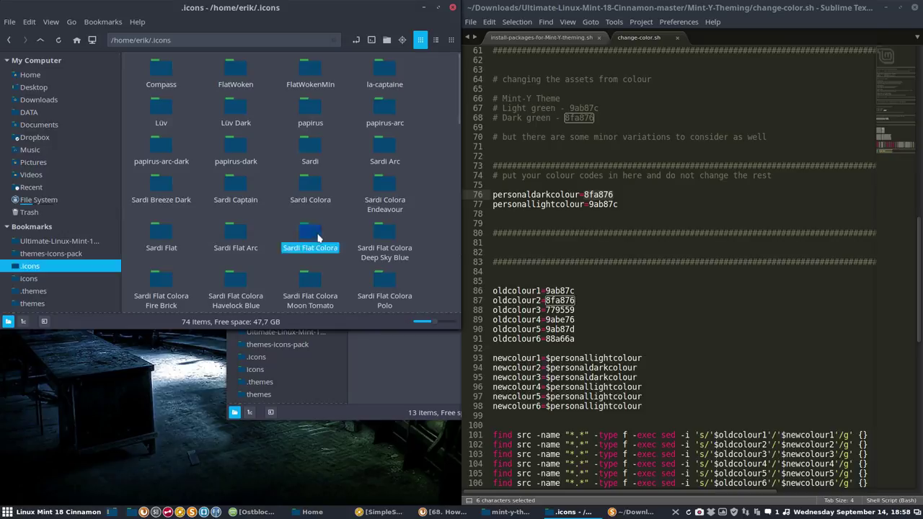
left_click(388, 186)
double_click(387, 186)
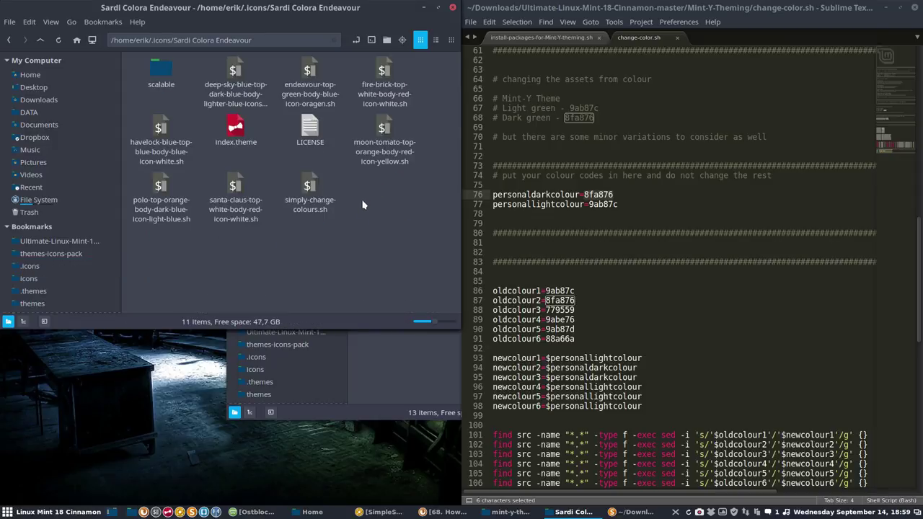
Display endeavour-top-green-body-blue-icon-oragen.sh, copy its newcolourbody code 024574 and close that file.
double_click(309, 72)
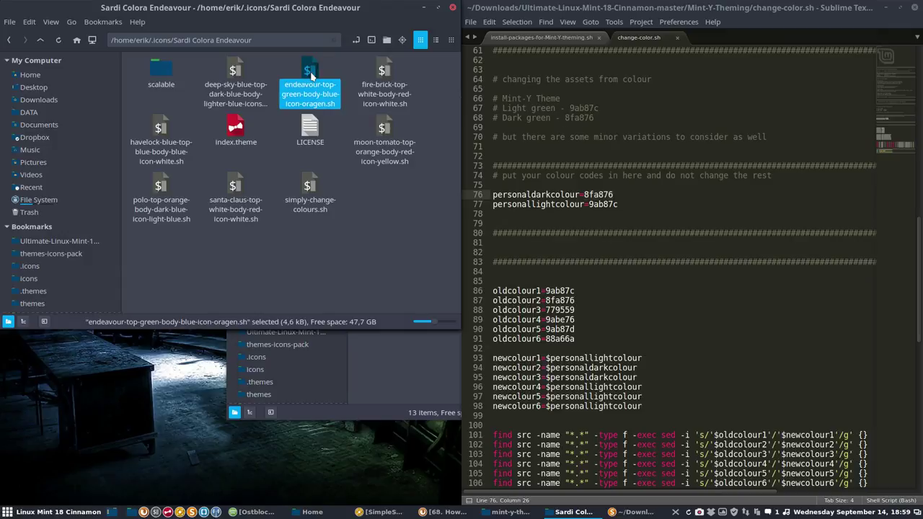
left_click(187, 214)
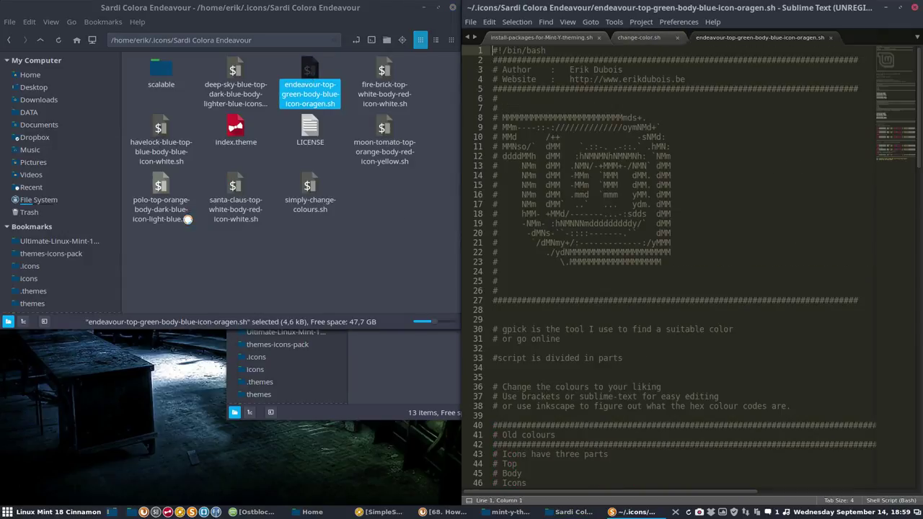
scroll(616, 282, "down", 16)
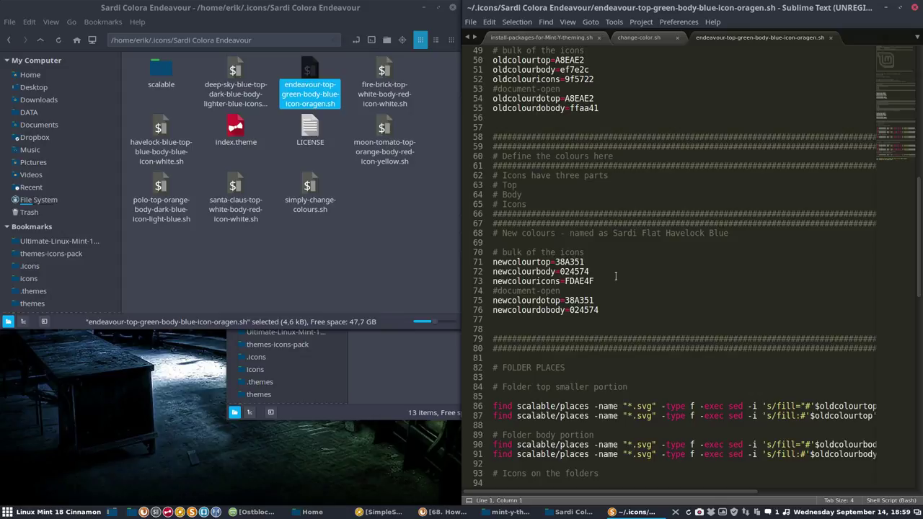
double_click(577, 271)
key("ctrl+c")
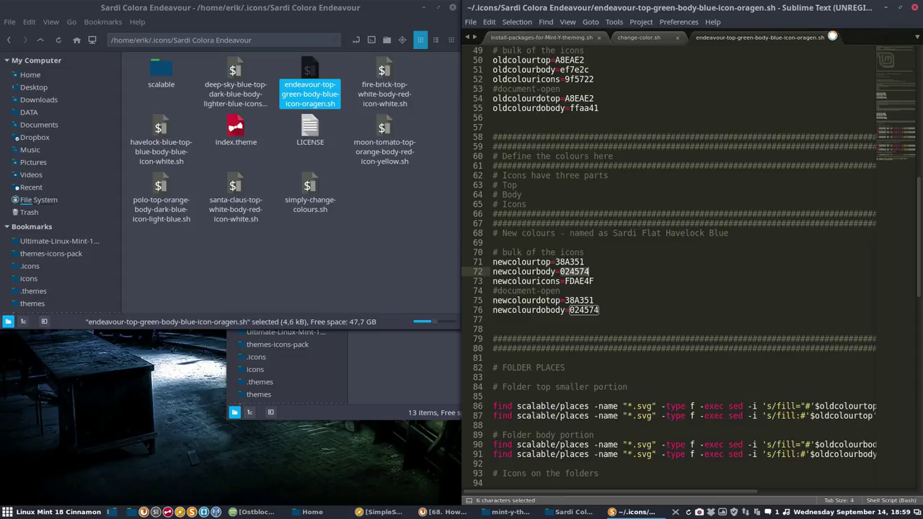
left_click(832, 36)
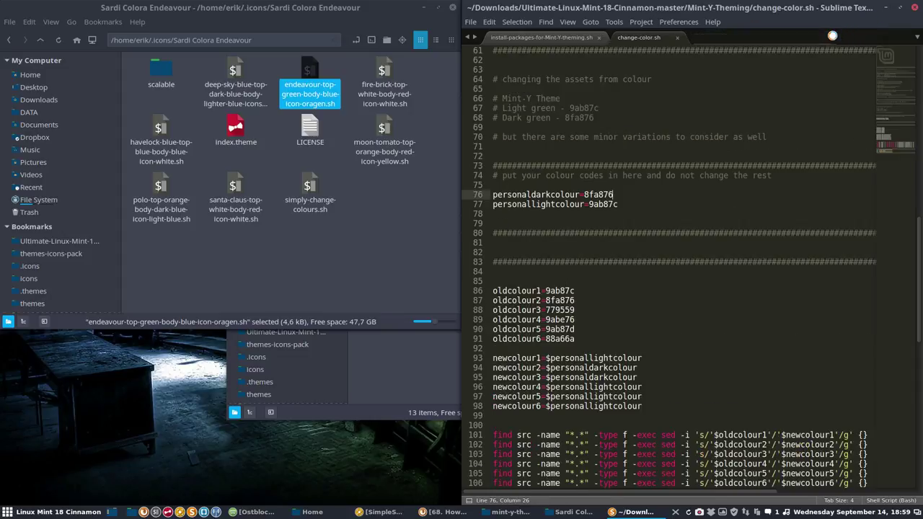
Set both personaldarkcolour and personallightcolour to 024574 in change-color.sh, save the script and close the editor.
double_click(597, 194)
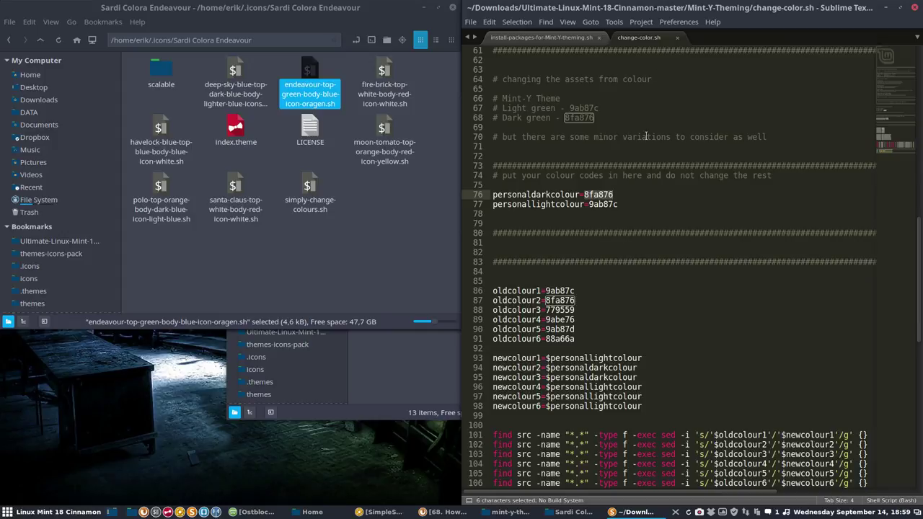
key("ctrl+v")
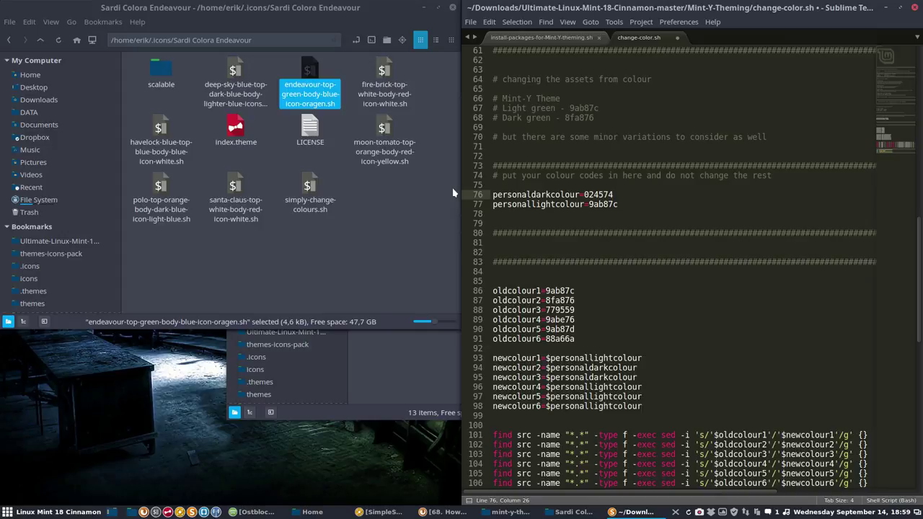
double_click(598, 204)
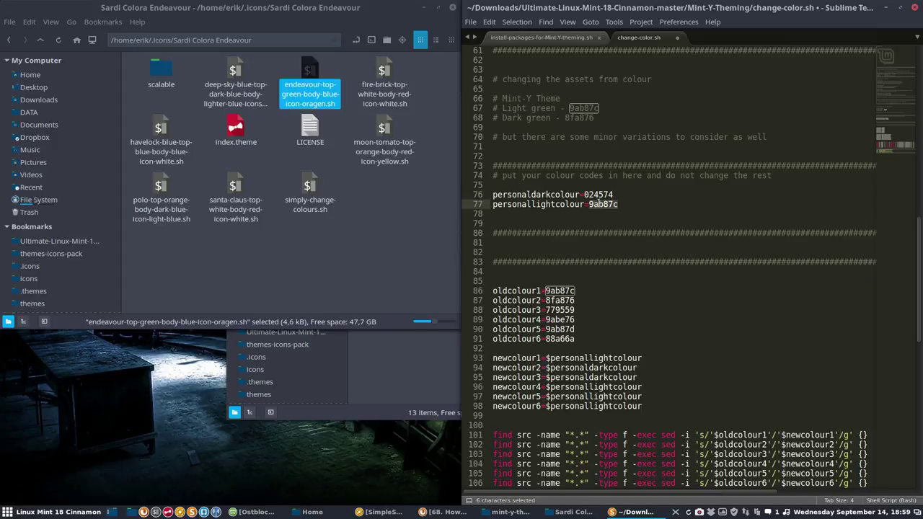
key("ctrl+v")
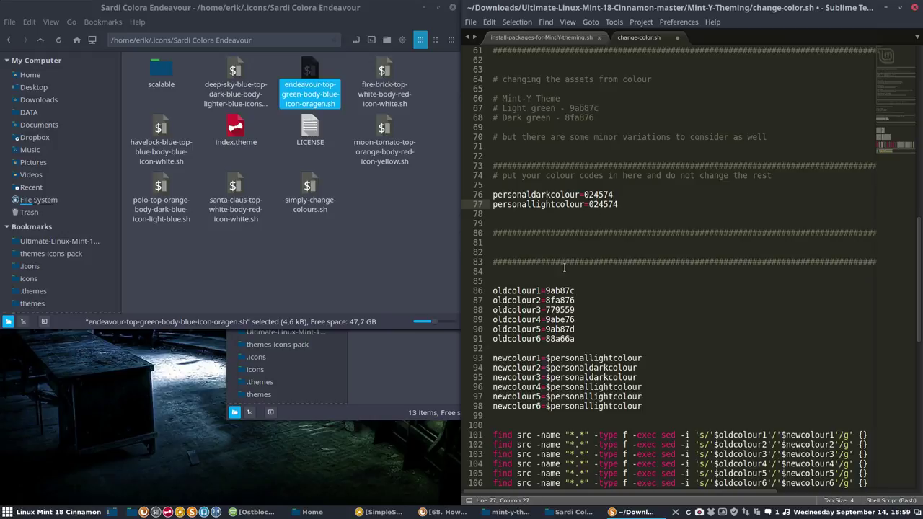
key("ctrl+s")
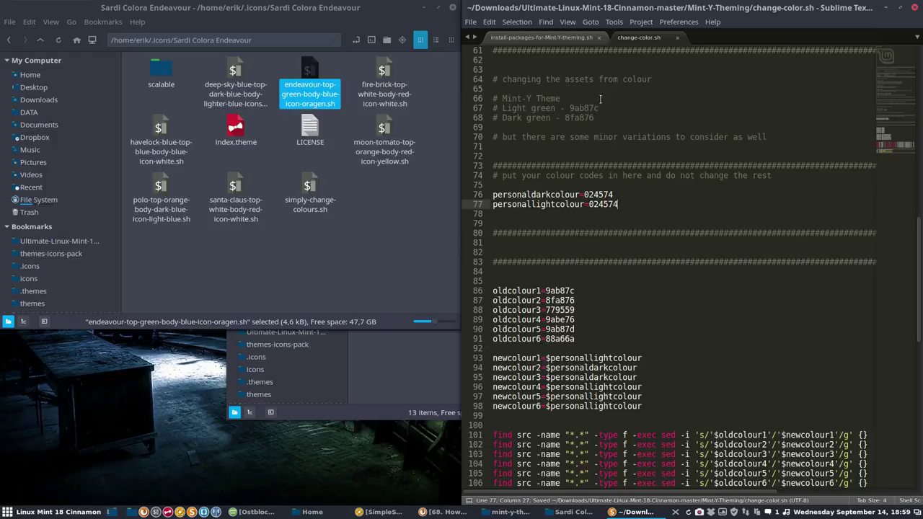
left_click(914, 7)
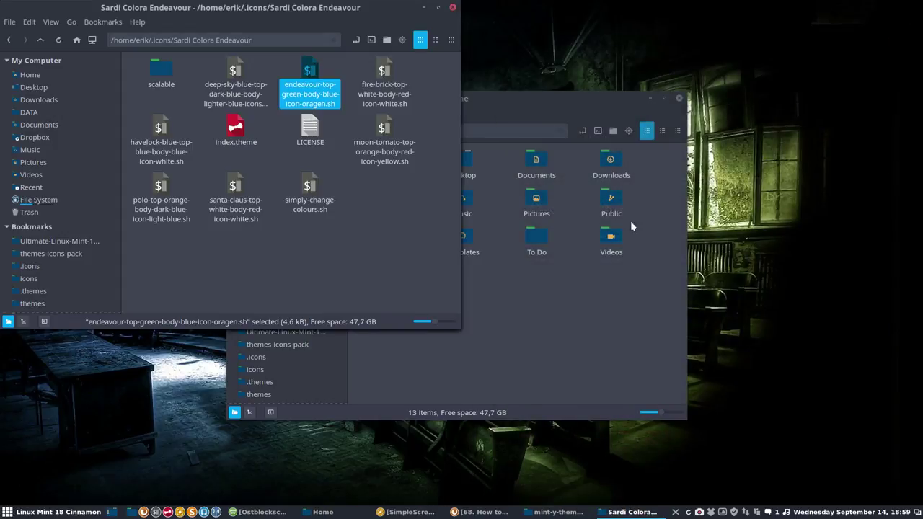
Move change-color.sh from Downloads/Ultimate-Linux-Mint-18-Cinnamon-master/Mint-Y-Theming into the mint-y-theme-master folder.
left_click(361, 216)
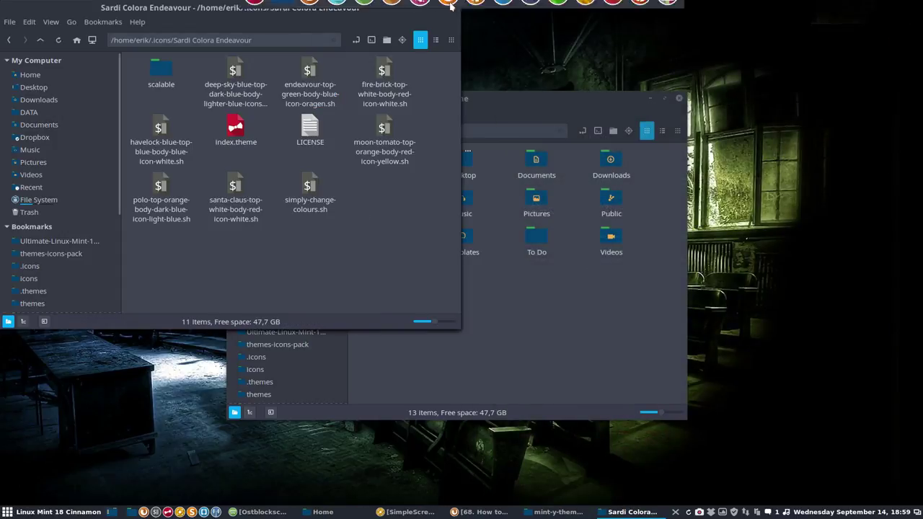
left_click(452, 7)
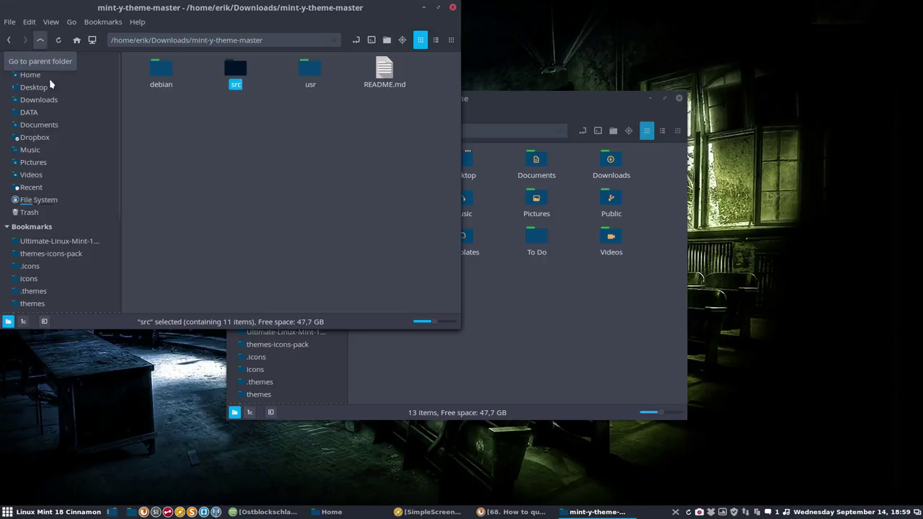
left_click(551, 309)
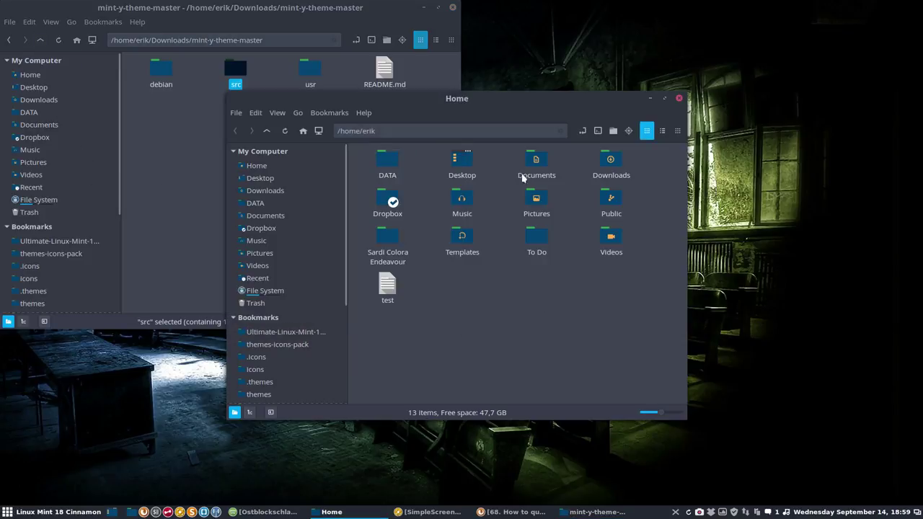
left_click(605, 164)
double_click(605, 164)
double_click(389, 160)
double_click(609, 160)
left_click_drag(389, 165, 180, 162)
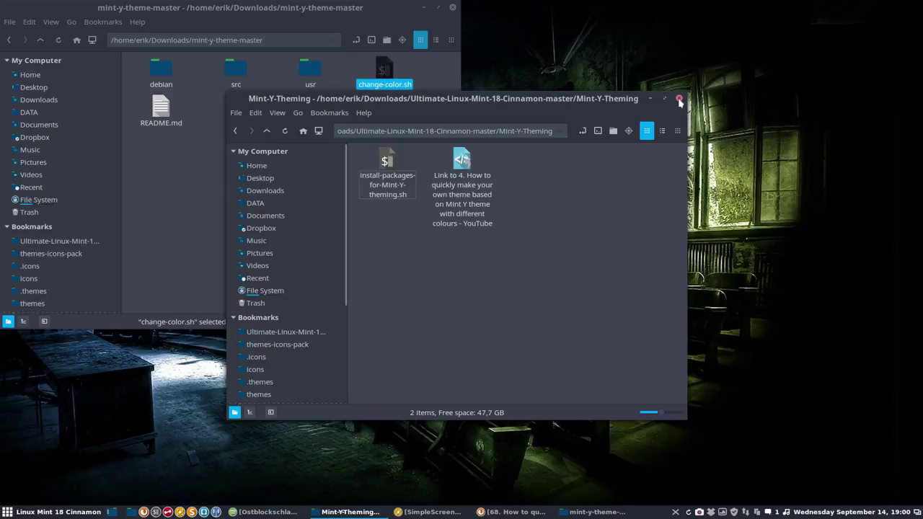
Close the Mint-Y-Theming window and run change-color.sh from mint-y-theme-master in a terminal.
left_click(678, 98)
left_click(246, 160)
double_click(393, 74)
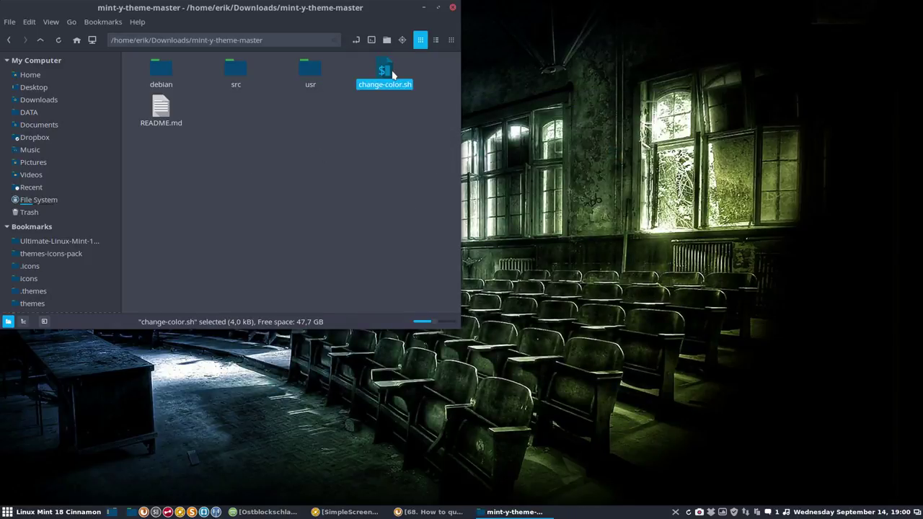
left_click(131, 215)
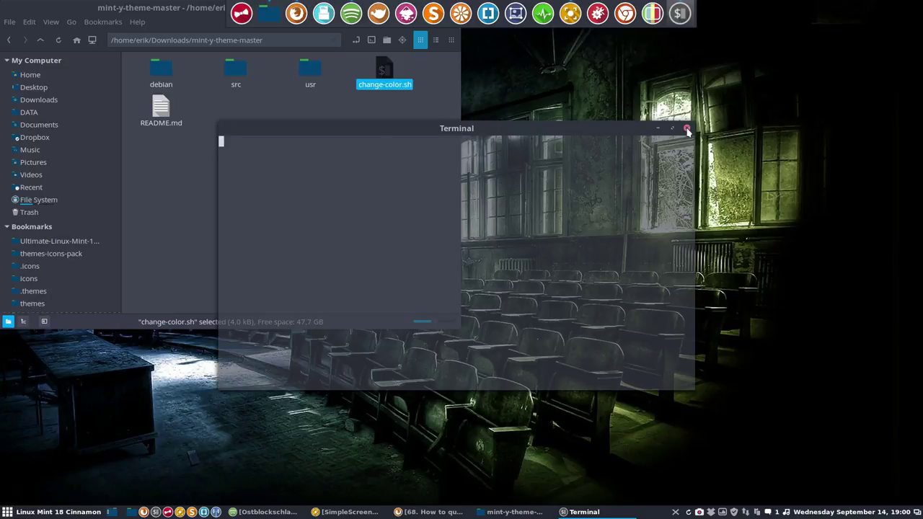
left_click(335, 143)
Check the src/cinnamon folder, and examine the colours of assets.svg from src/gtk-3.0/3.18 in Inkscape, closing it when finished.
left_click(235, 71)
double_click(234, 71)
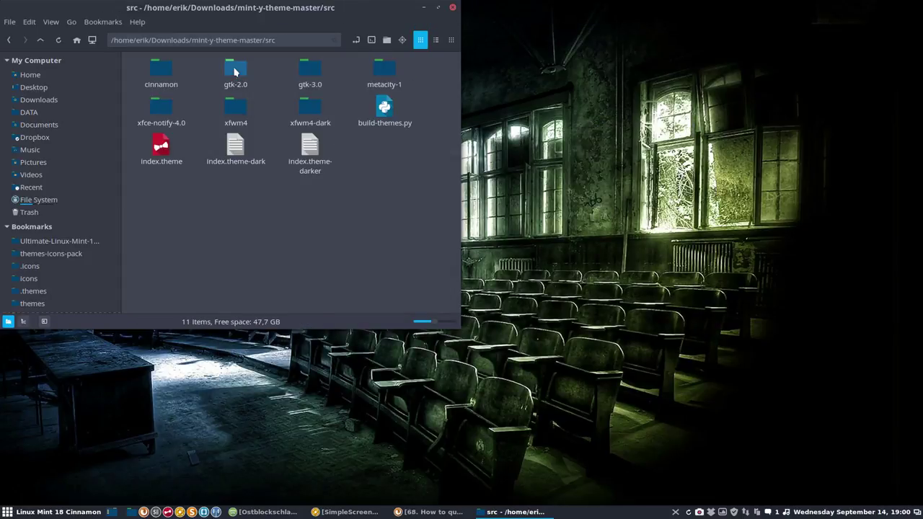
left_click(313, 73)
double_click(162, 70)
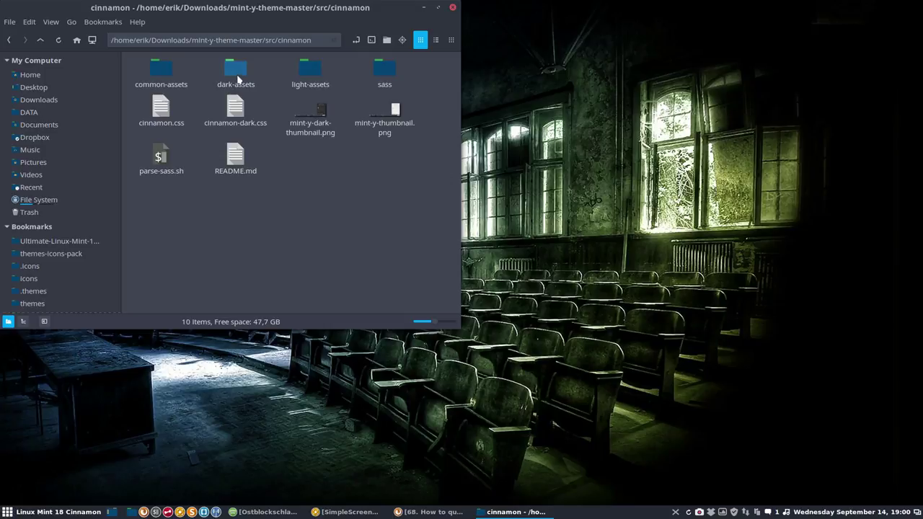
left_click(40, 40)
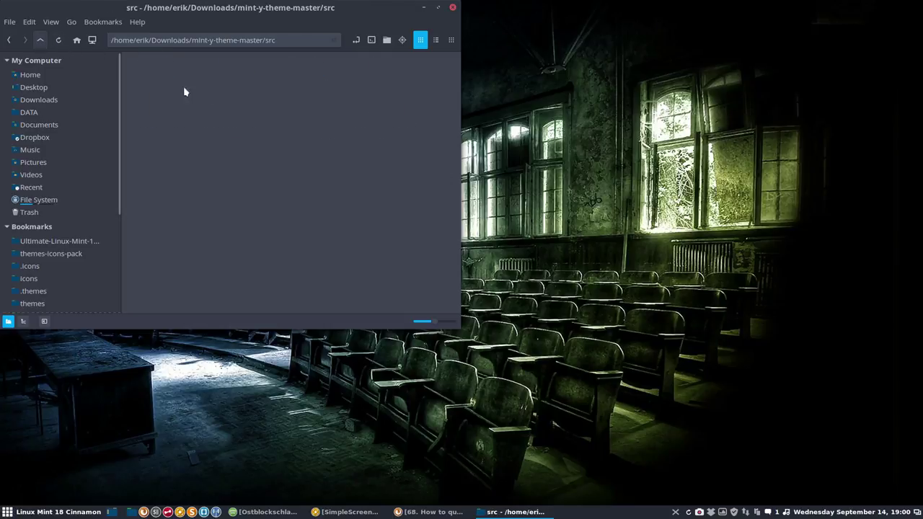
double_click(303, 80)
double_click(160, 71)
double_click(308, 78)
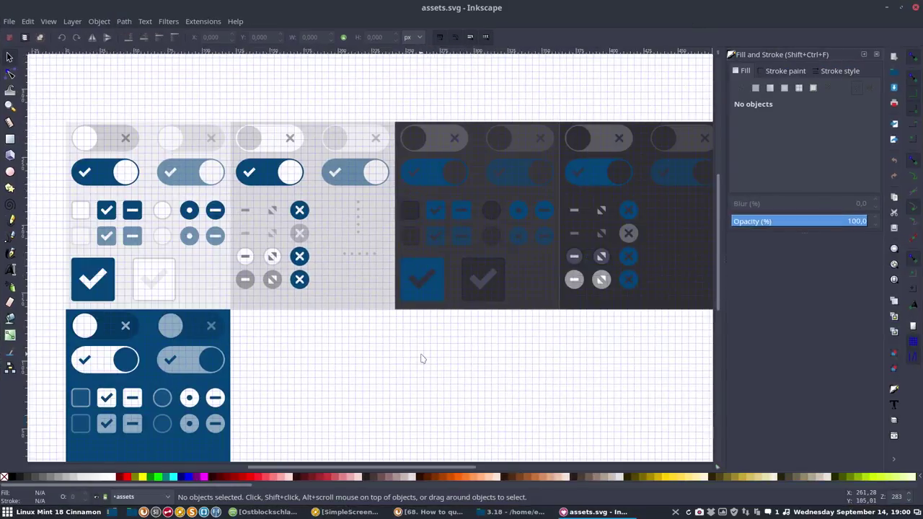
left_click(915, 7)
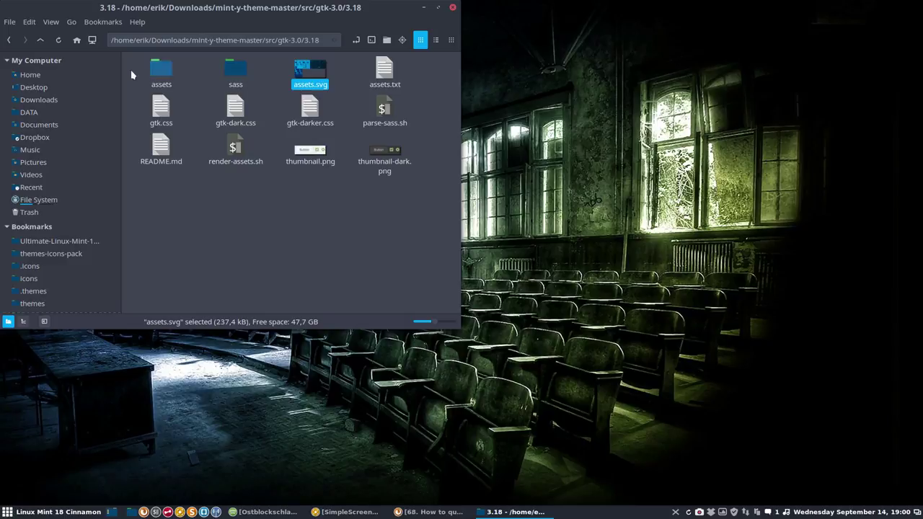
Delete all the image files in the src/gtk-3.0/3.18/assets folder.
double_click(160, 69)
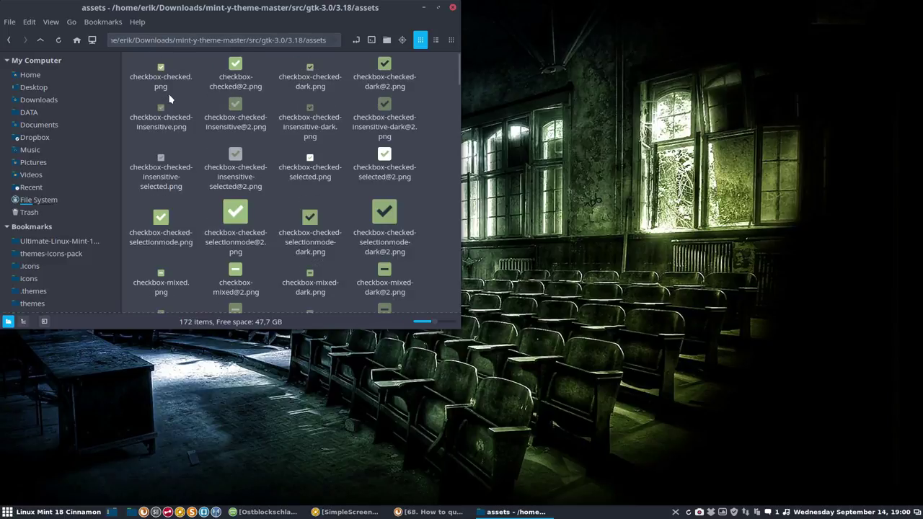
key("ctrl+a")
key("Delete")
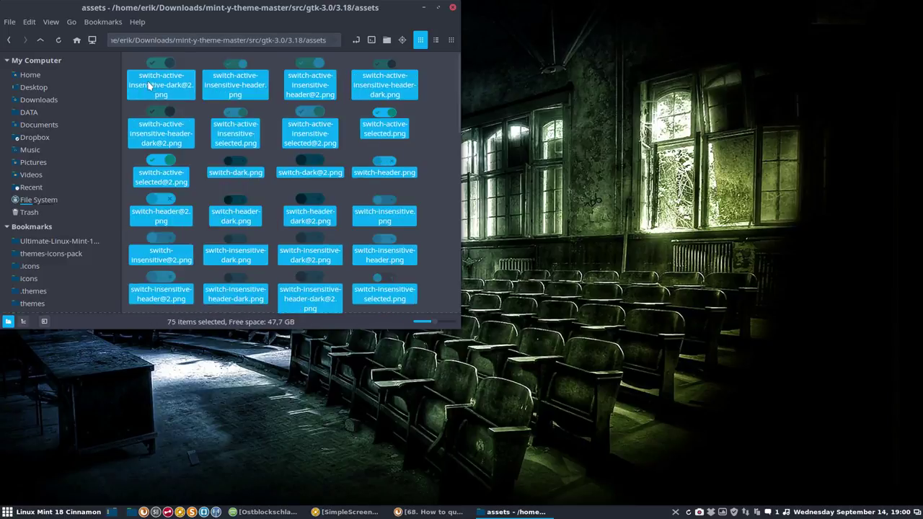
Go back up to src and delete all the files in the gtk-2.0/assets folder.
left_click(41, 40)
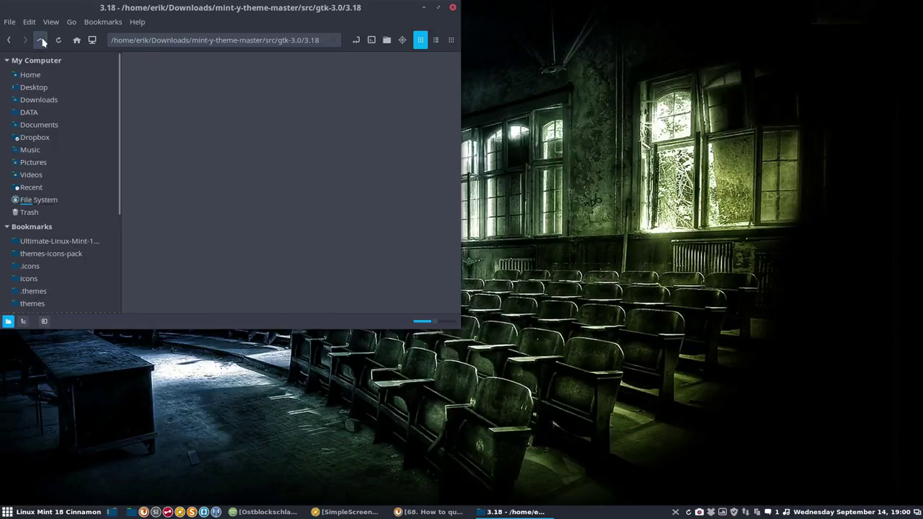
left_click(41, 41)
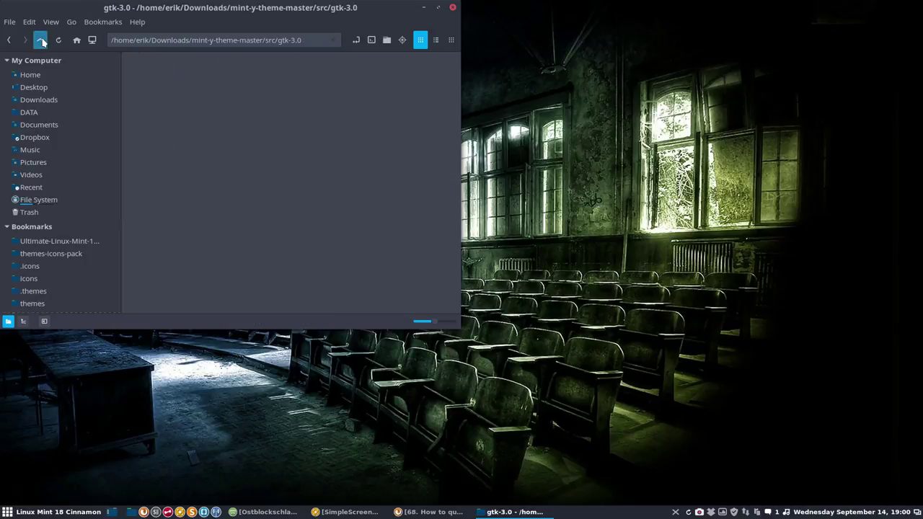
left_click(41, 40)
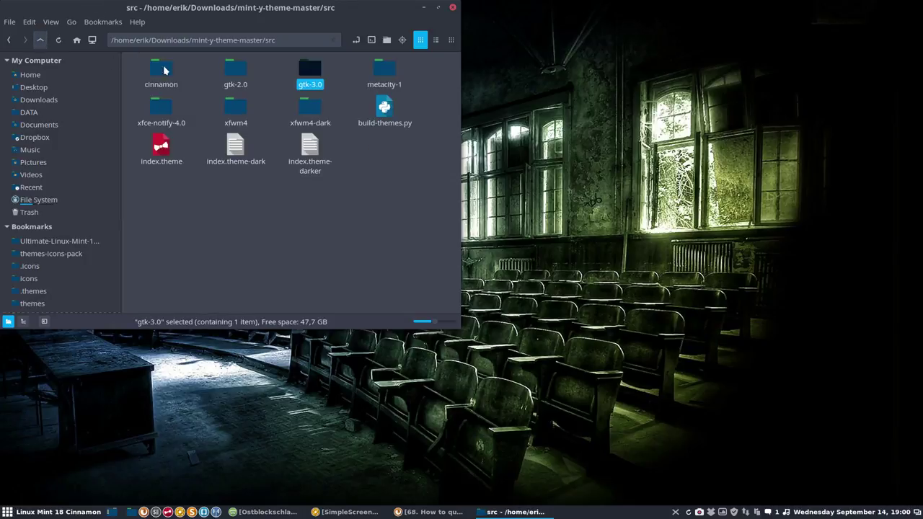
double_click(235, 69)
double_click(159, 79)
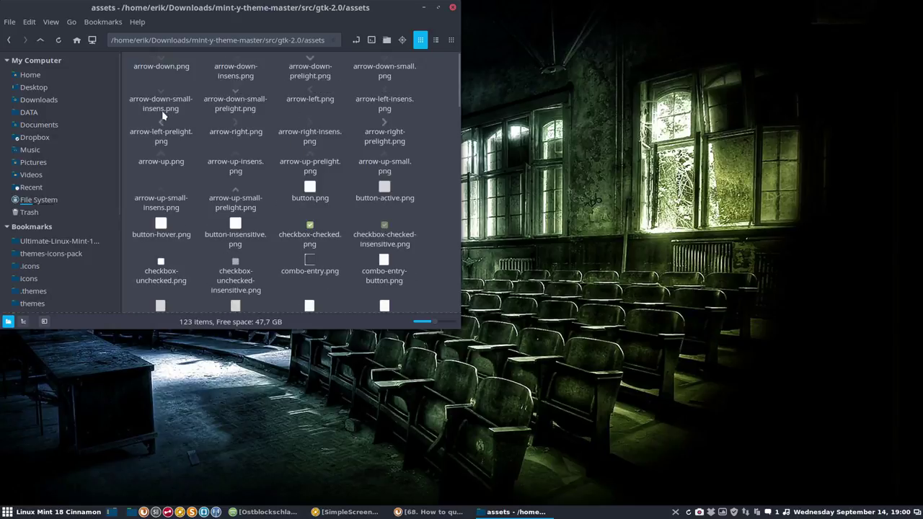
key("ctrl+a")
key("Delete")
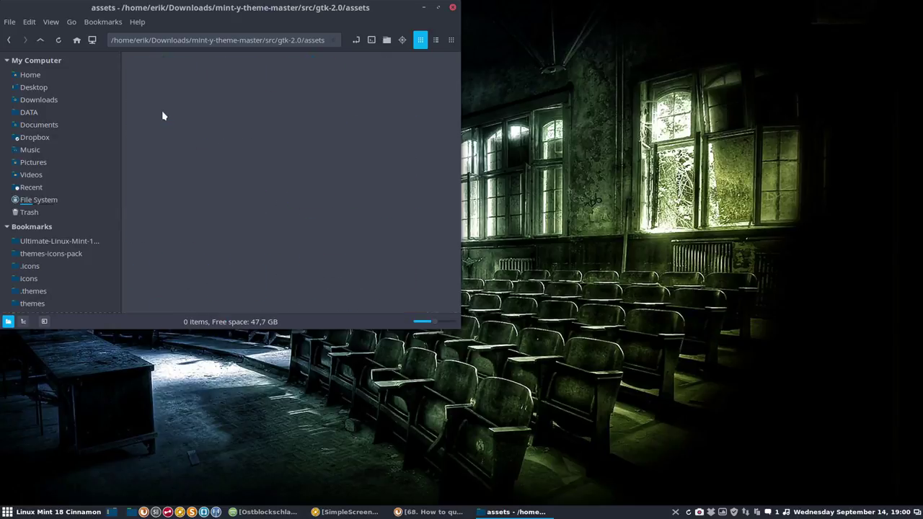
Delete all the files in the src/gtk-2.0/assets-dark folder.
left_click(39, 40)
double_click(236, 69)
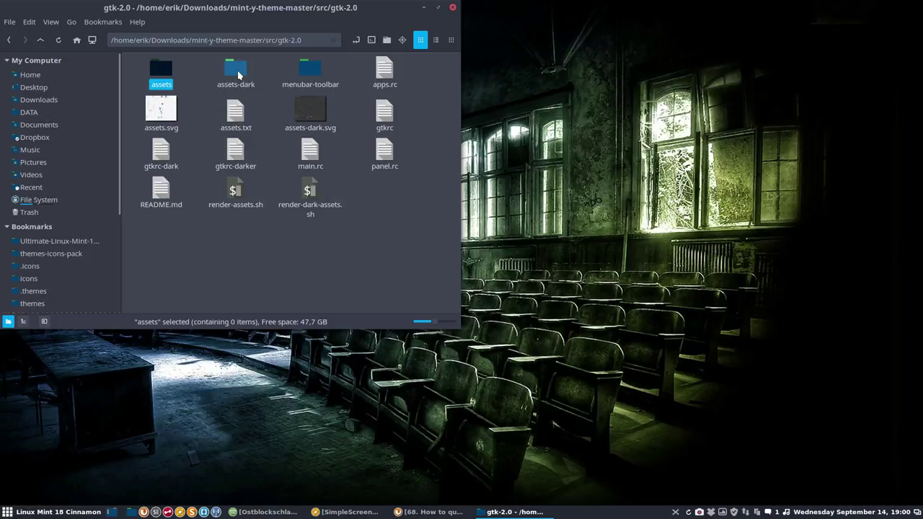
key("ctrl+a")
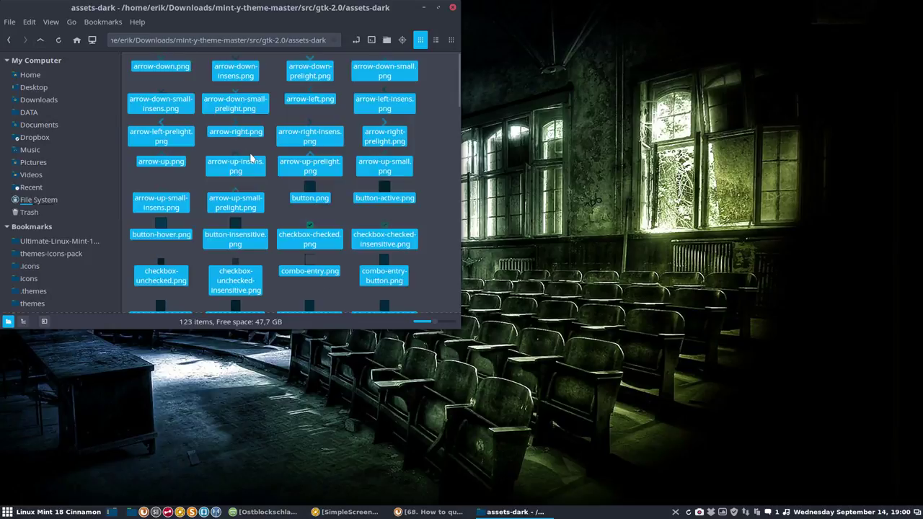
key("Delete")
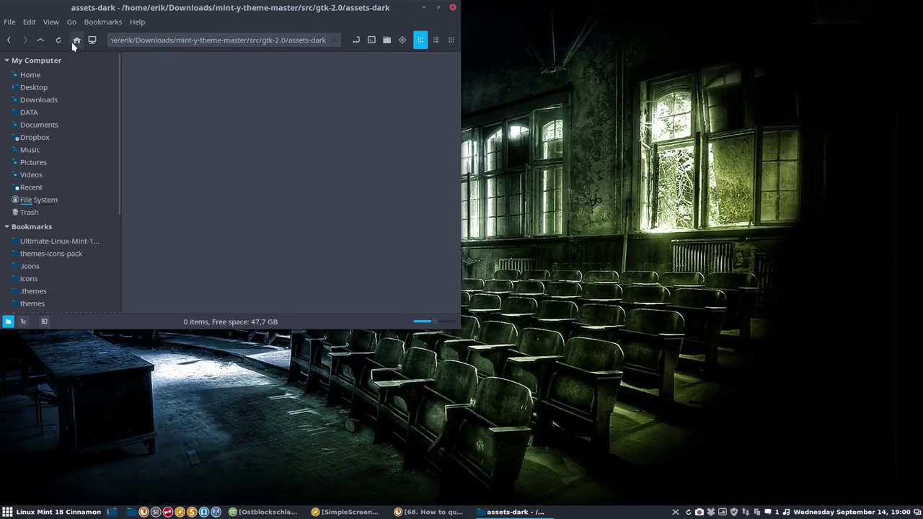
Delete all the files in the src/gtk-2.0/menubar-toolbar folder.
left_click(40, 41)
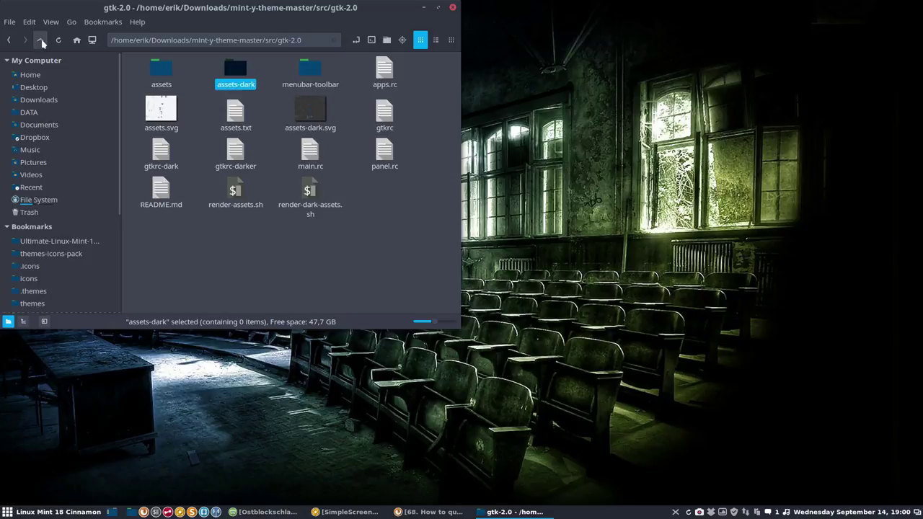
left_click(317, 70)
double_click(317, 70)
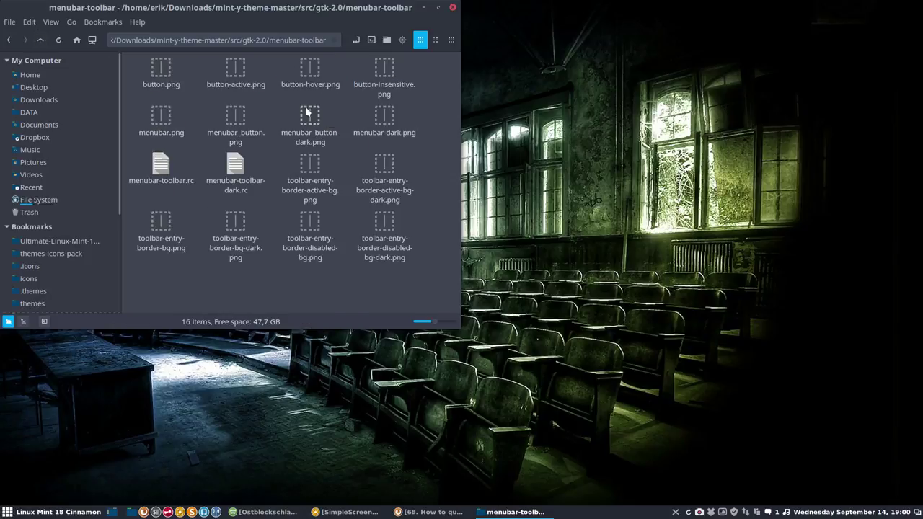
left_click(308, 110)
key("ctrl+a")
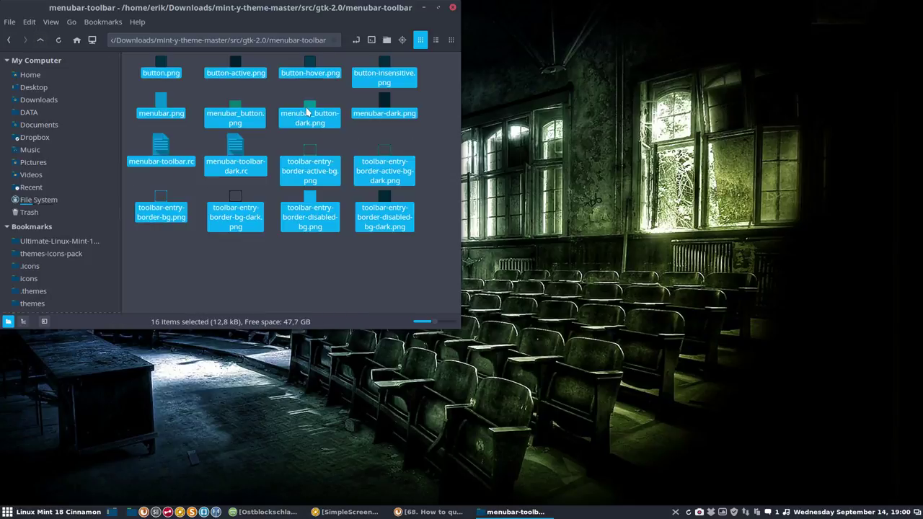
key("Delete")
Go back up to the src folder and look inside its cinnamon folder.
left_click(40, 39)
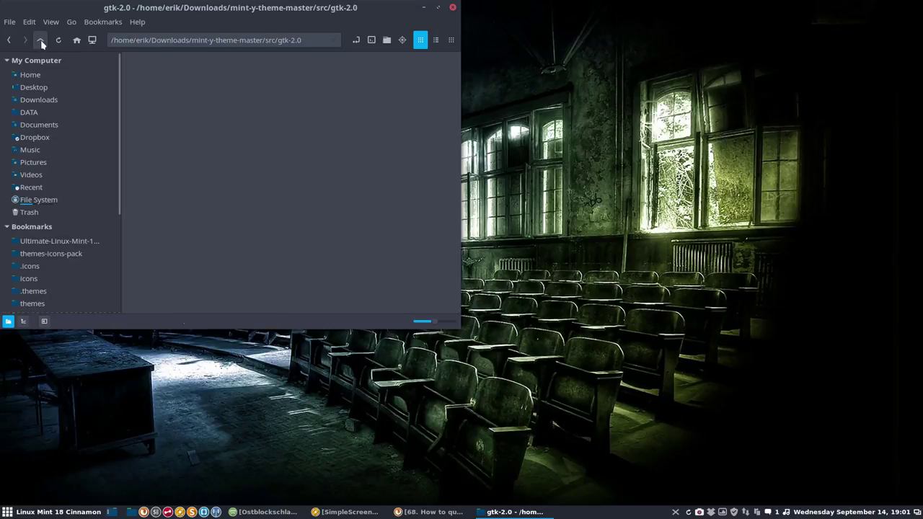
left_click(41, 41)
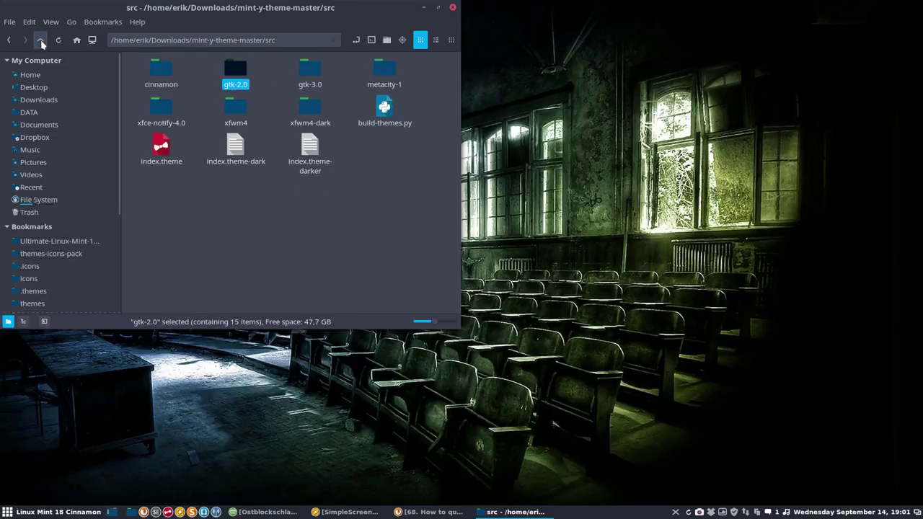
double_click(166, 68)
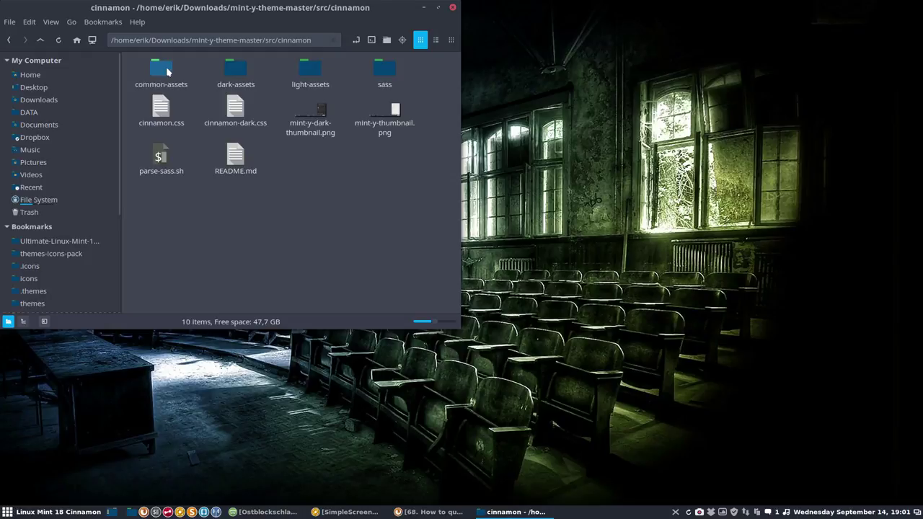
left_click(40, 40)
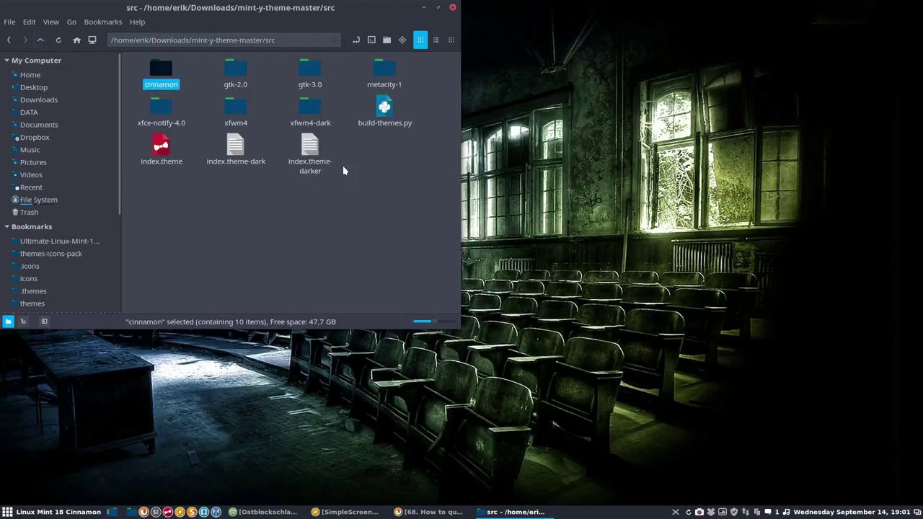
Run build-themes.py from the src folder in a terminal and move the terminal window away from the file list.
double_click(382, 109)
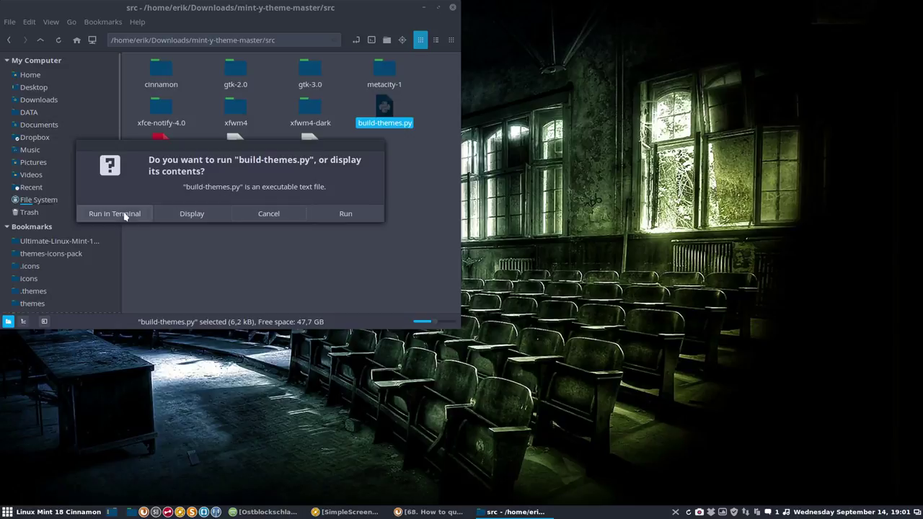
left_click(123, 213)
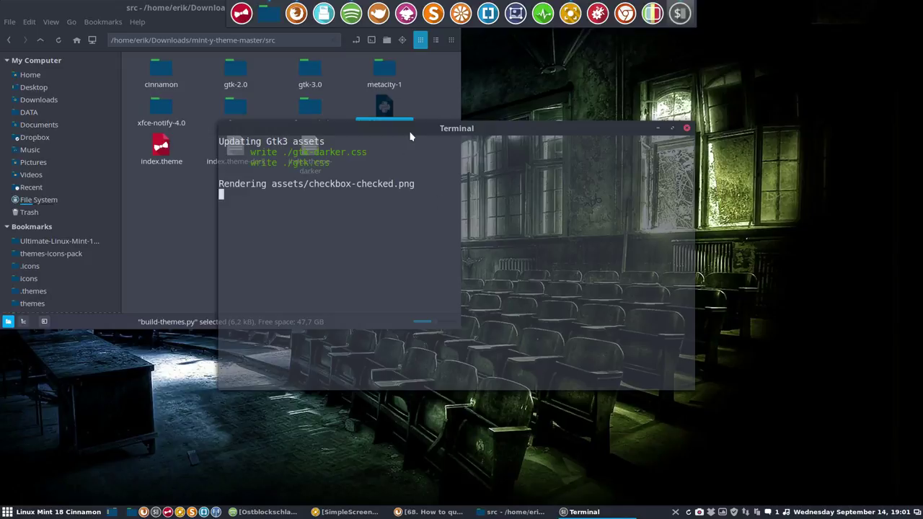
left_click_drag(410, 130, 585, 163)
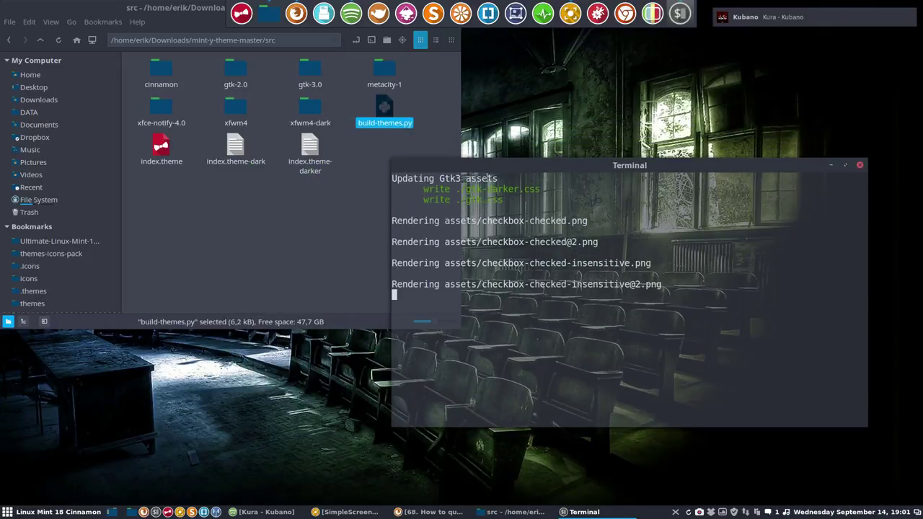
Open the src/gtk-3.0/3.18/assets folder to watch the images being rendered.
left_click(296, 187)
double_click(306, 72)
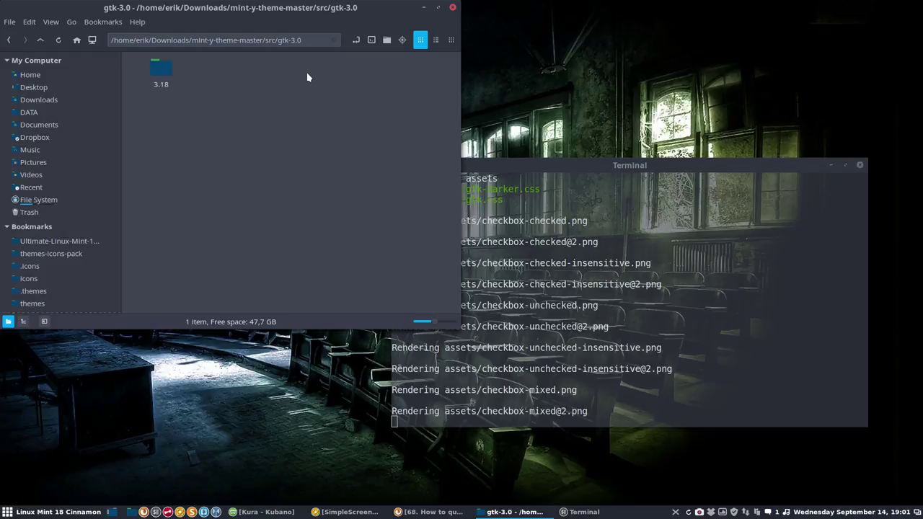
double_click(167, 66)
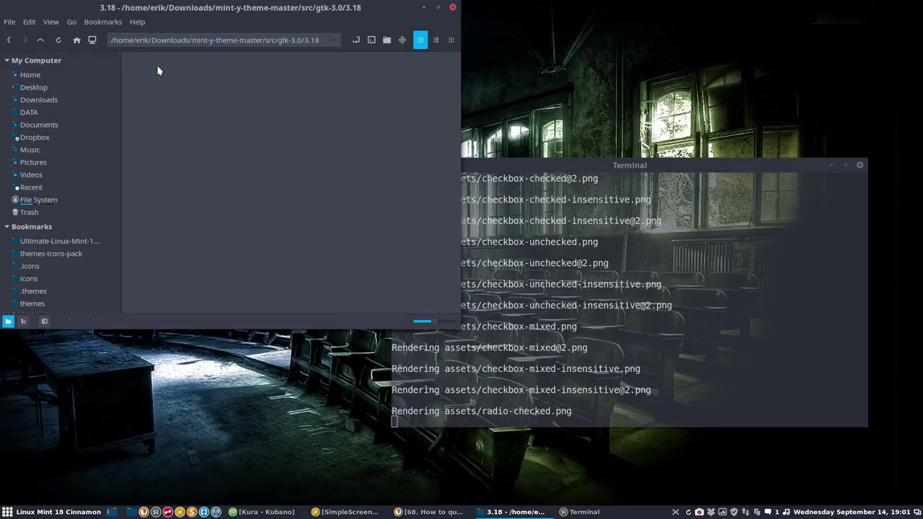
double_click(159, 70)
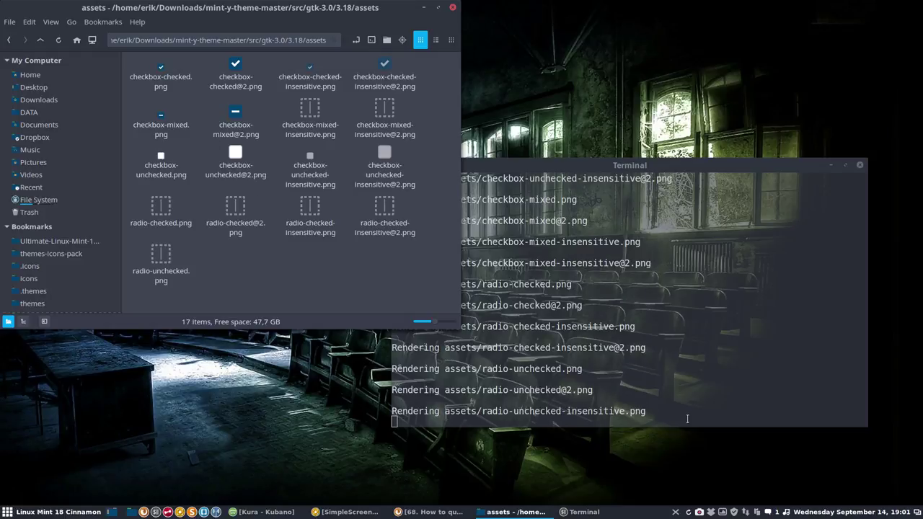
right_click(699, 514)
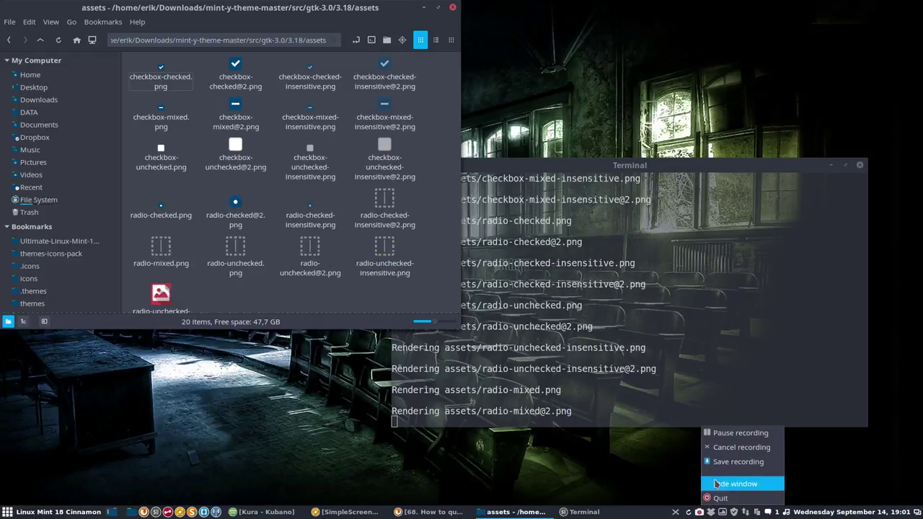
left_click(734, 433)
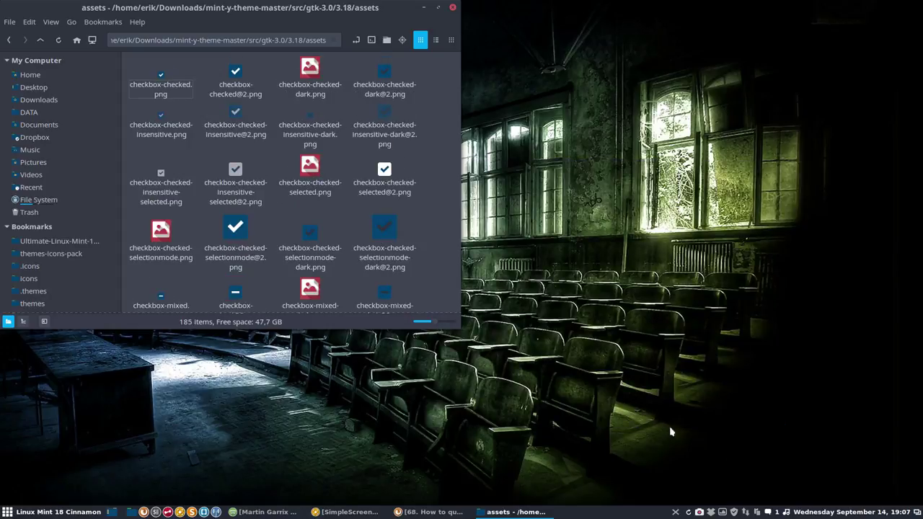
Go back up to src and examine the regenerated images in the gtk-2.0/assets-dark folder.
left_click(40, 40)
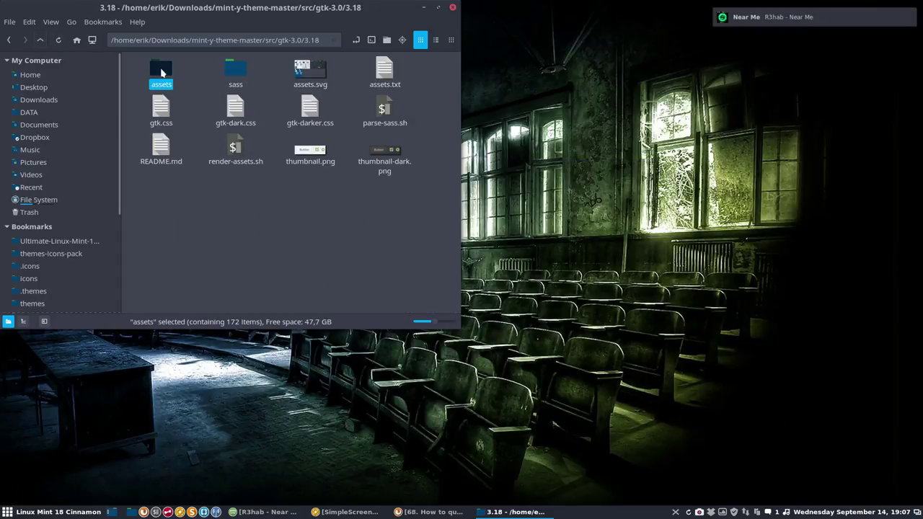
left_click(41, 41)
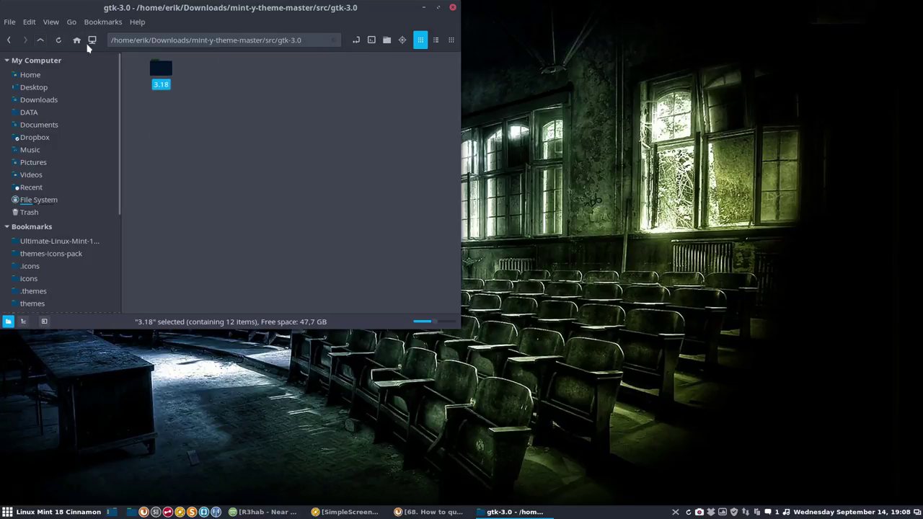
left_click(40, 40)
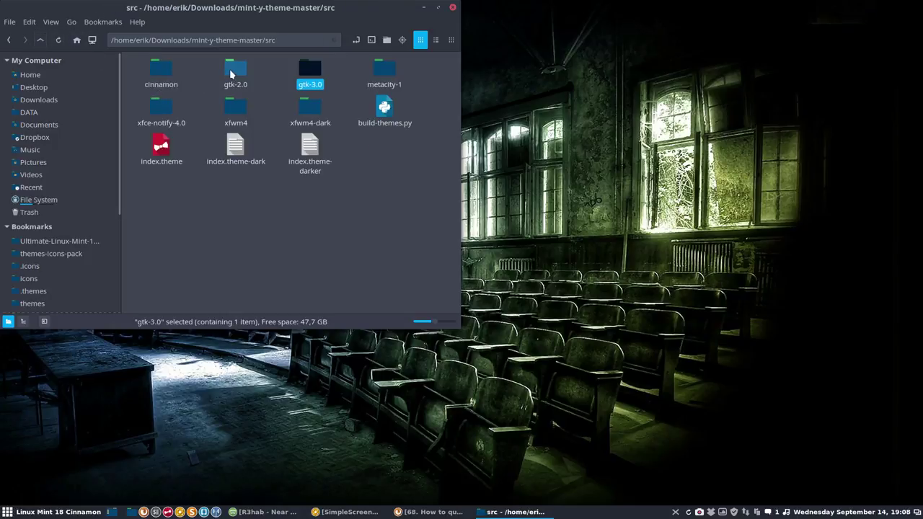
left_click(228, 73)
double_click(228, 72)
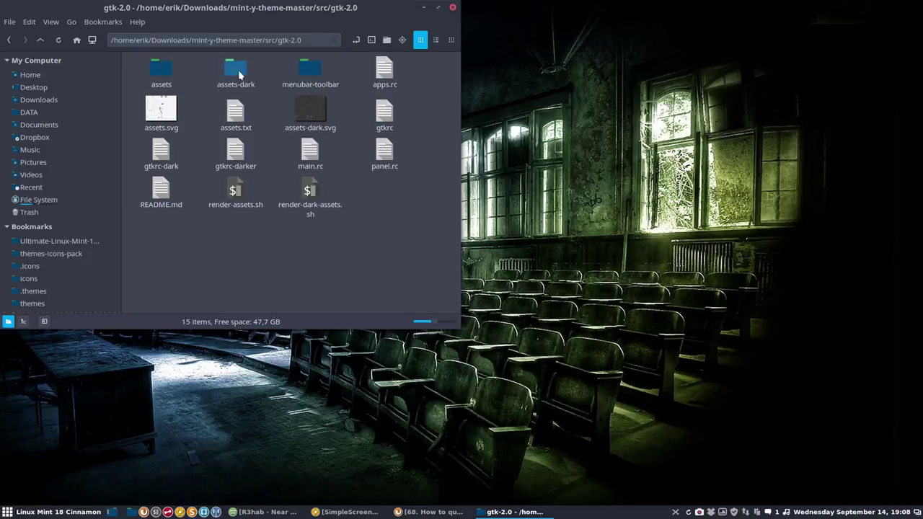
double_click(235, 69)
scroll(244, 194, "down", 15)
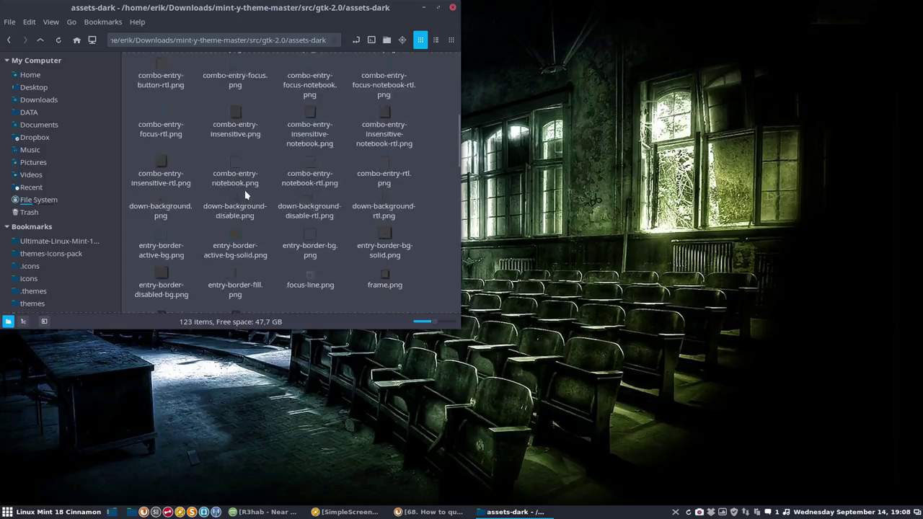
scroll(244, 194, "down", 2)
scroll(245, 195, "up", 10)
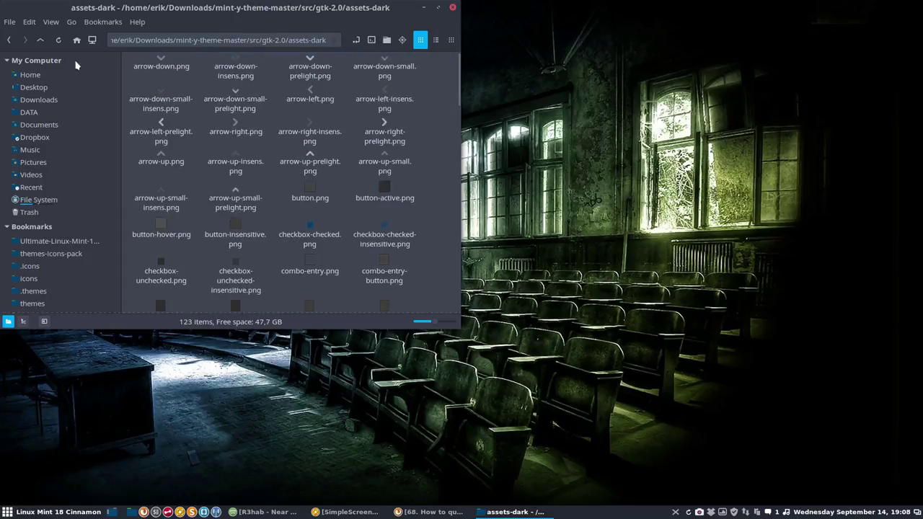
Return to the src folder and run build-themes.py in a terminal once more.
left_click(40, 40)
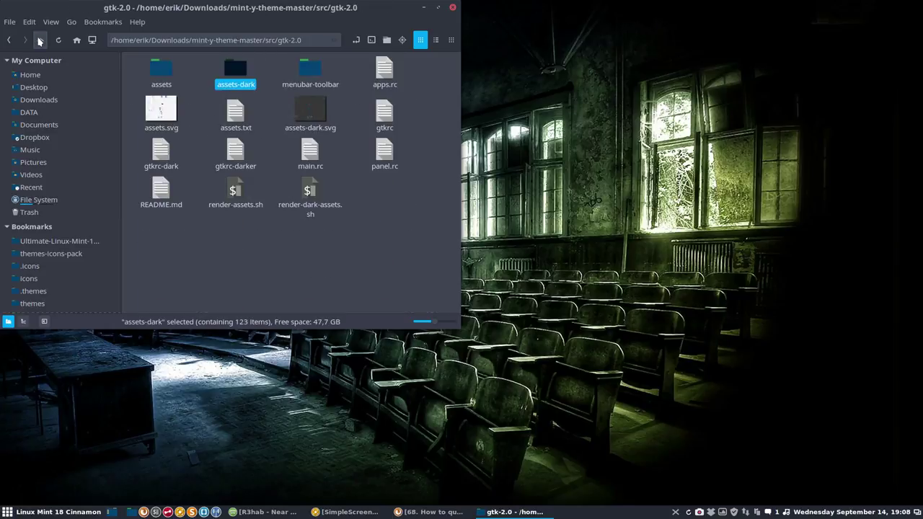
left_click(40, 40)
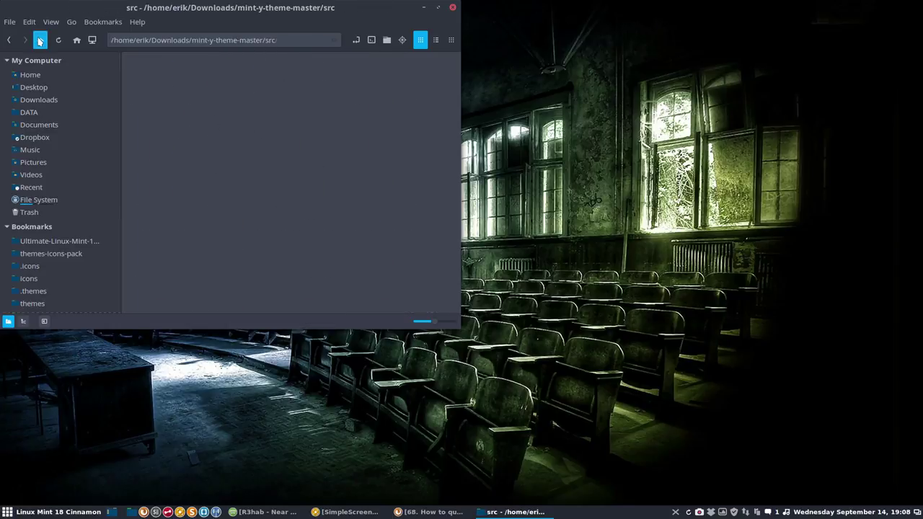
left_click(300, 191)
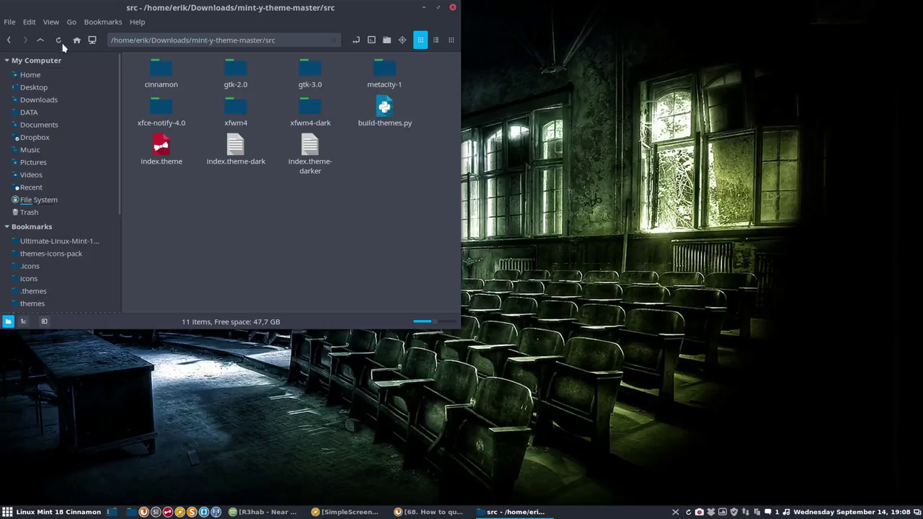
left_click(40, 40)
left_click(253, 143)
double_click(236, 68)
left_click(386, 109)
double_click(386, 108)
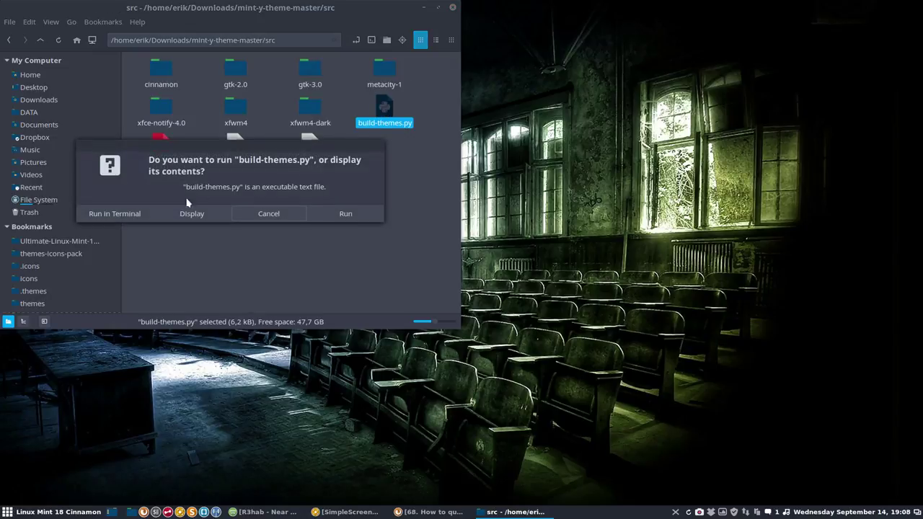
left_click(119, 213)
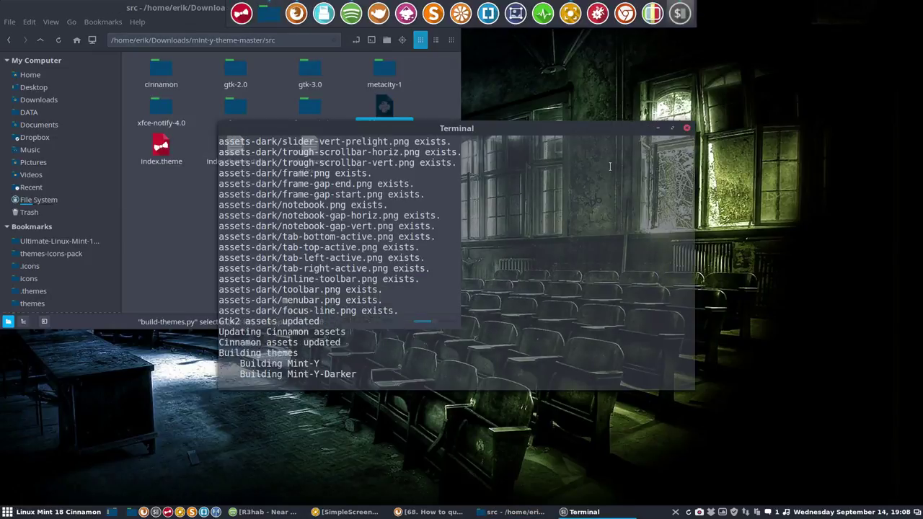
left_click(312, 210)
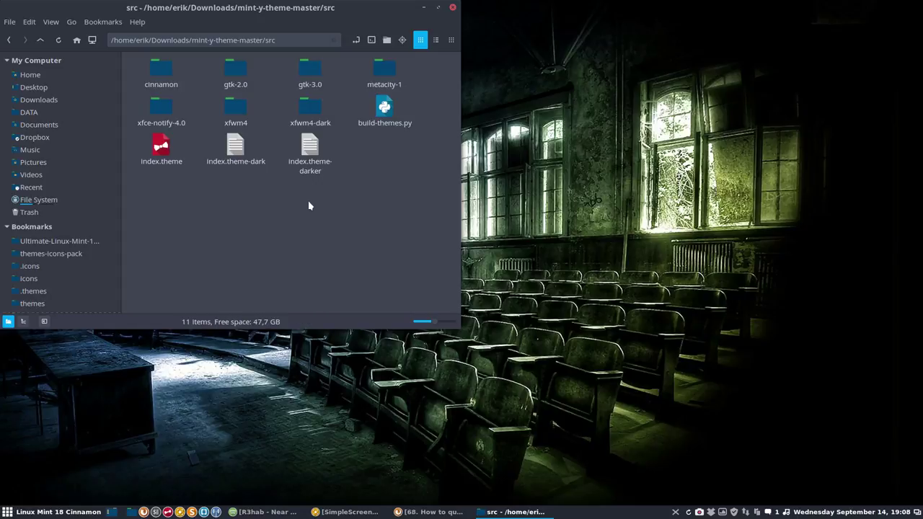
Open the usr/share/themes folder inside mint-y-theme-master.
left_click(41, 41)
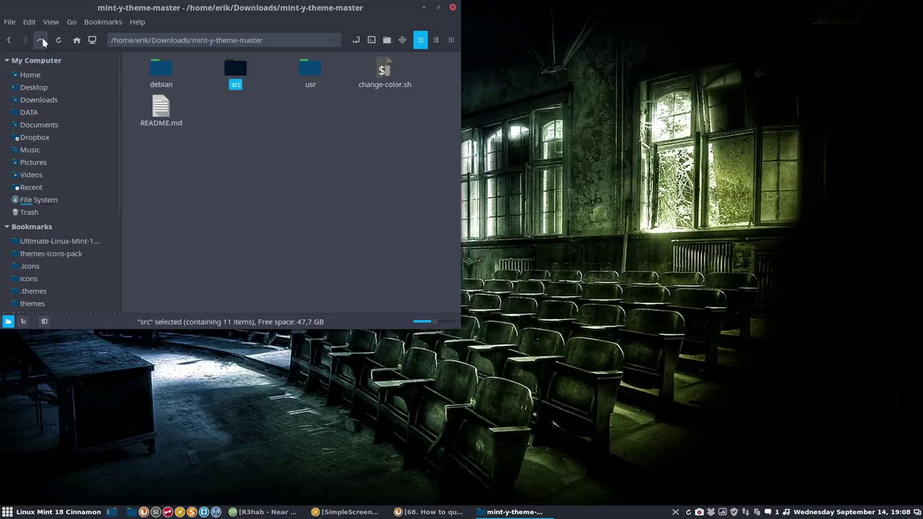
double_click(310, 68)
double_click(160, 72)
double_click(160, 69)
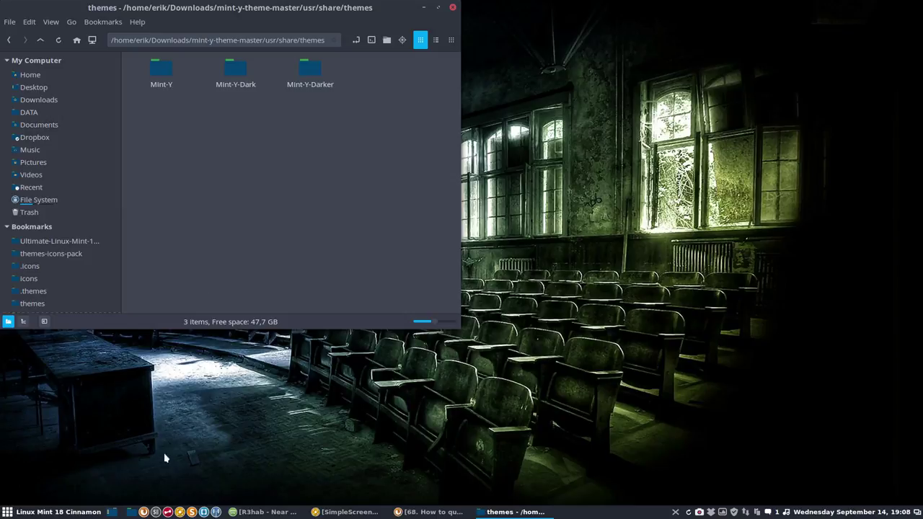
Open Gpick, look up the name of colour #024574 in the palette and close it again.
left_click(35, 512)
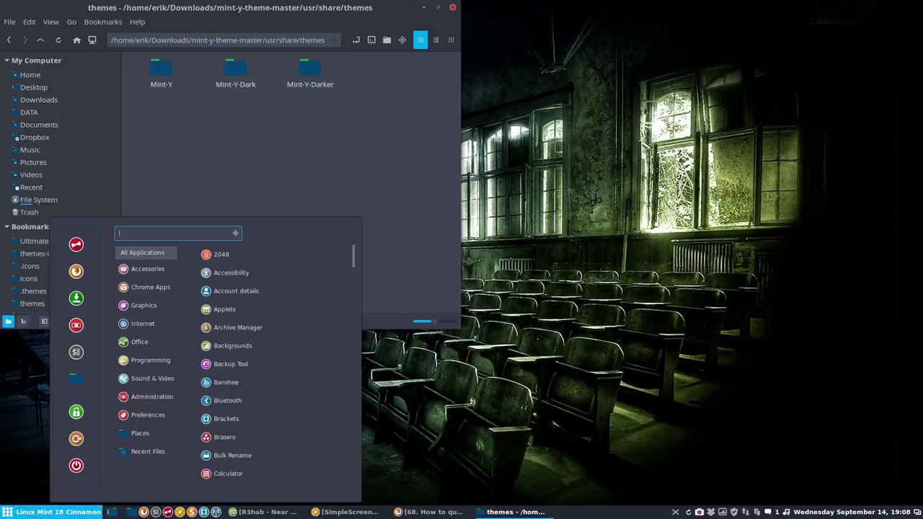
type("gpi")
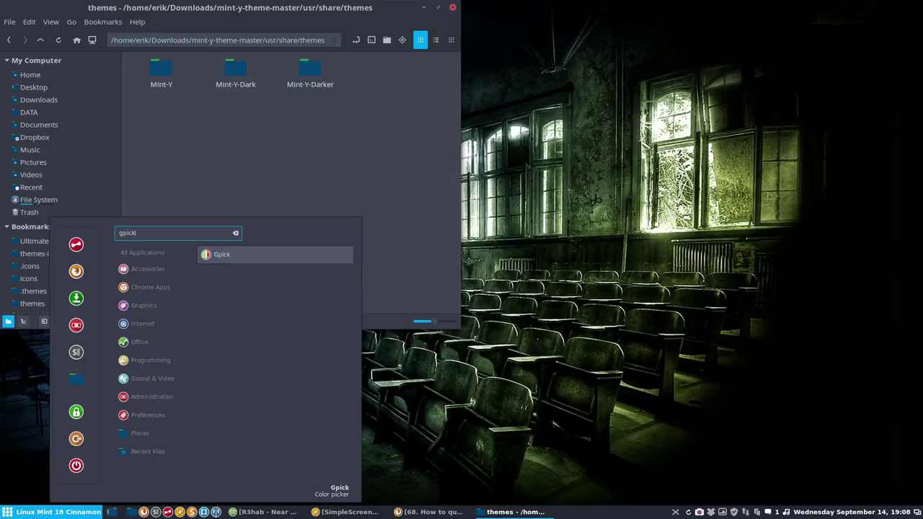
type("ck")
key("Return")
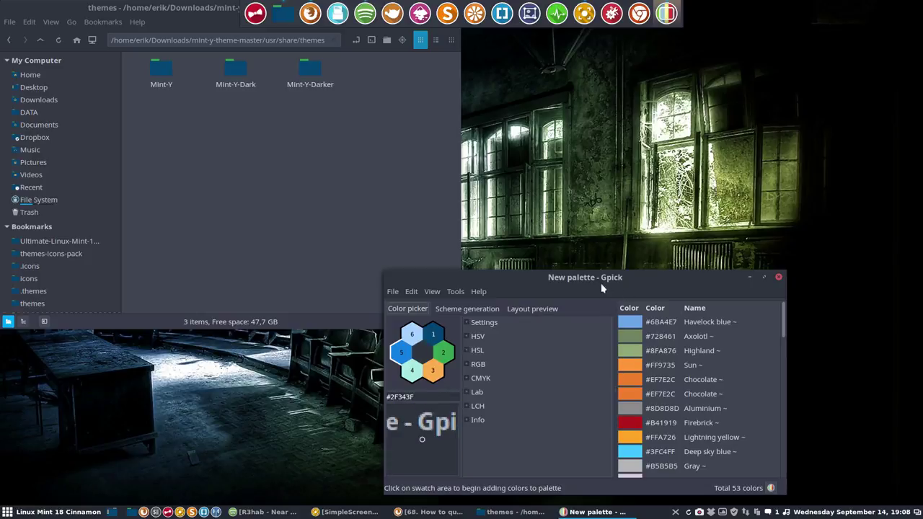
left_click_drag(602, 284, 487, 131)
scroll(611, 286, "down", 10)
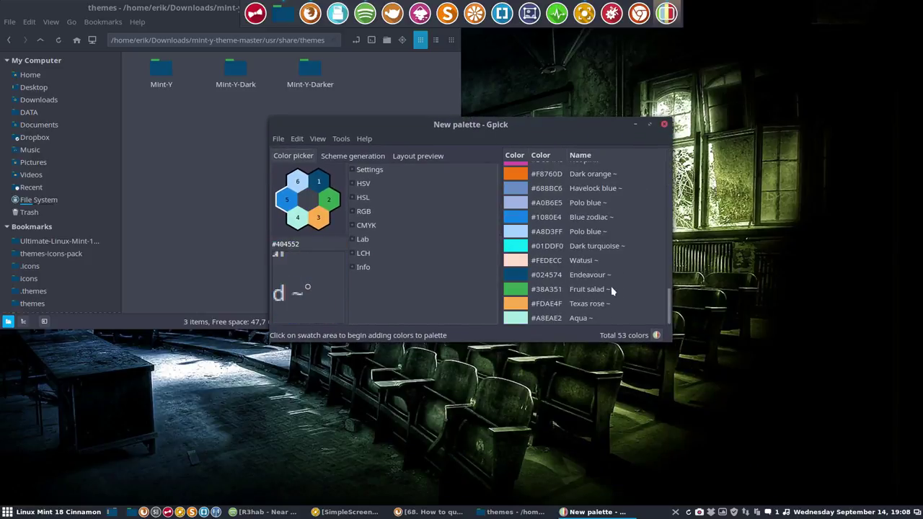
left_click(588, 275)
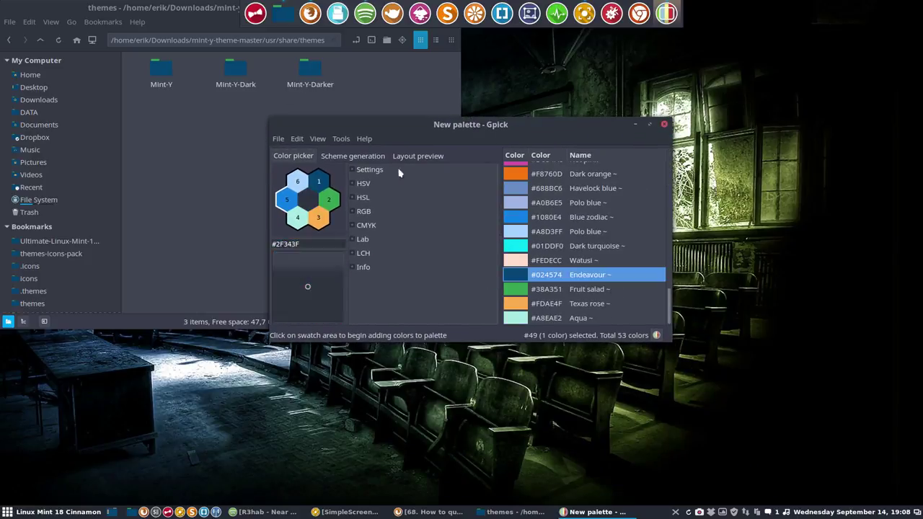
left_click(664, 125)
Rename the Mint-Y folder as Mint-Y-Endeavour and copy the added suffix.
left_click(161, 75)
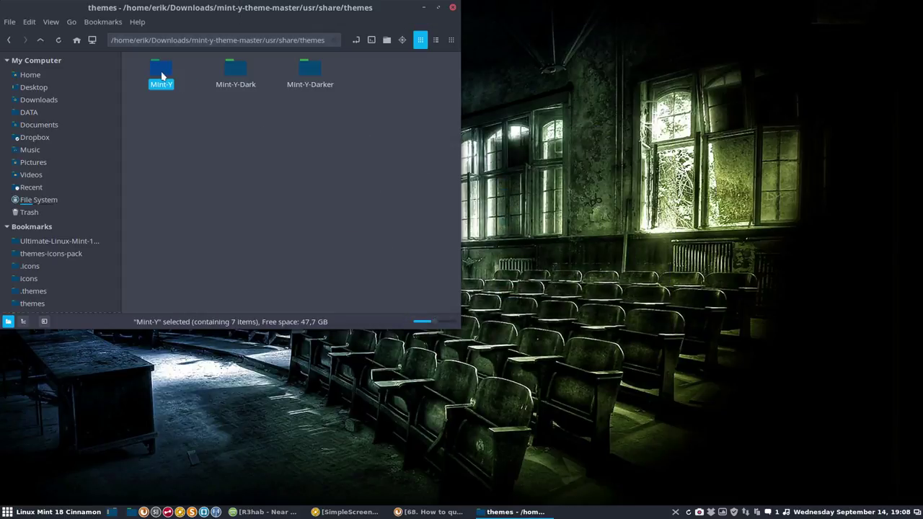
key("F2")
key("End")
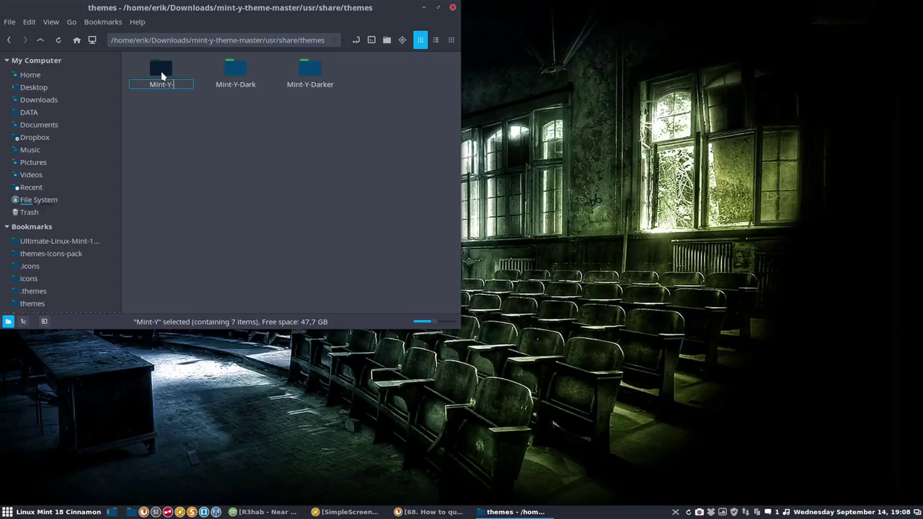
type("-Endeavour")
key("shift+Left")
key("shift+Left")
key("shift+Left")
key("shift+Left")
key("ctrl+c")
key("Return")
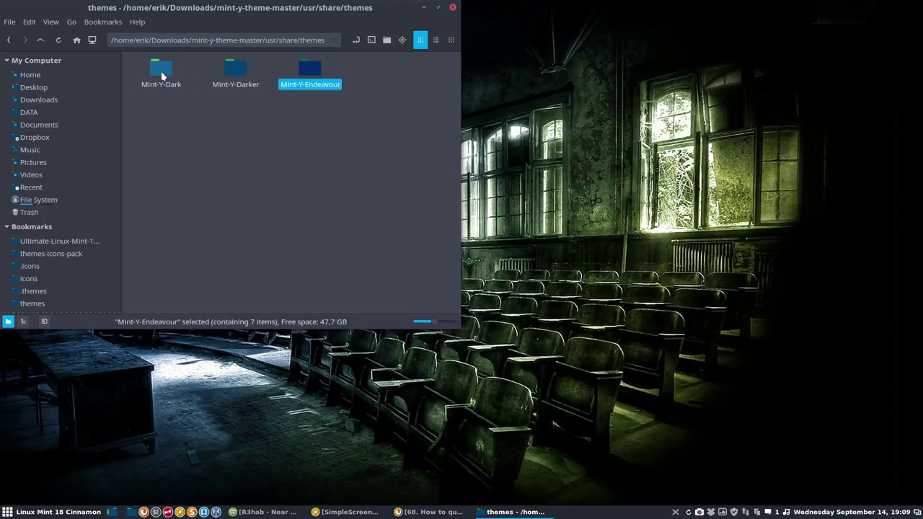
Rename the Mint-Y-Darker folder as Mint-Y-Darker-Endeavour, pasting the copied suffix.
left_click(236, 67)
key("F2")
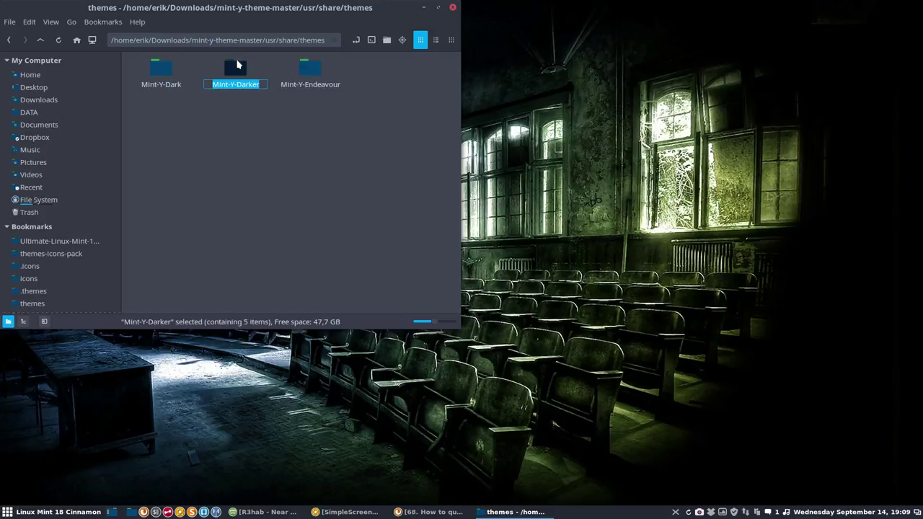
key("End")
type("-")
key("ctrl+v")
key("Return")
Rename the Mint-Y-Dark folder as Mint-Y-Dark-Endeavour, pasting the copied suffix.
left_click(171, 68)
key("F2")
type("-")
key("ctrl+v")
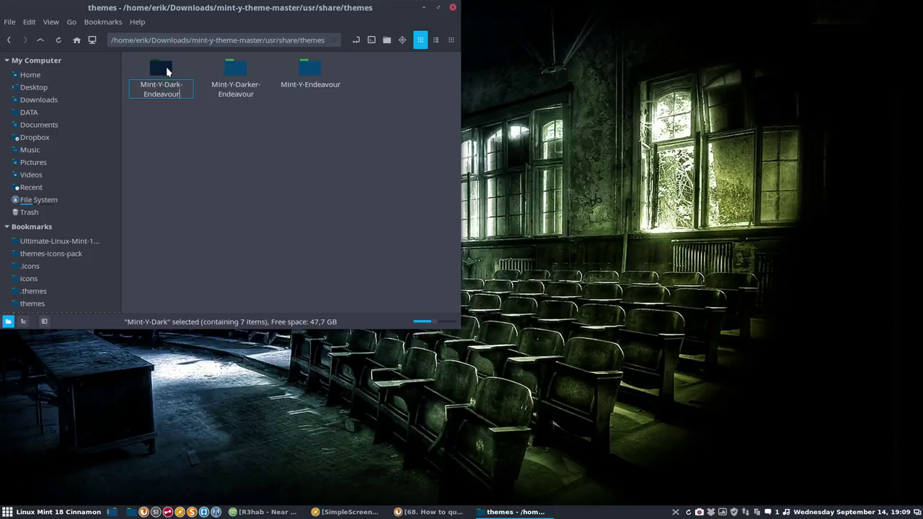
key("Return")
In the Mint-Y-Dark-Endeavour folder, open index.theme, set its Name to Mint-Y-Dark-Endeavour, save it and close the editor.
double_click(166, 68)
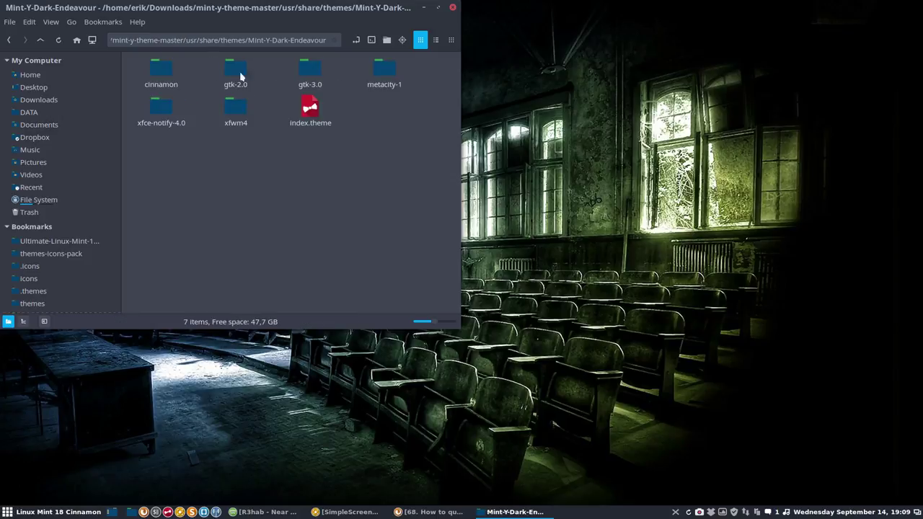
left_click(316, 107)
double_click(316, 107)
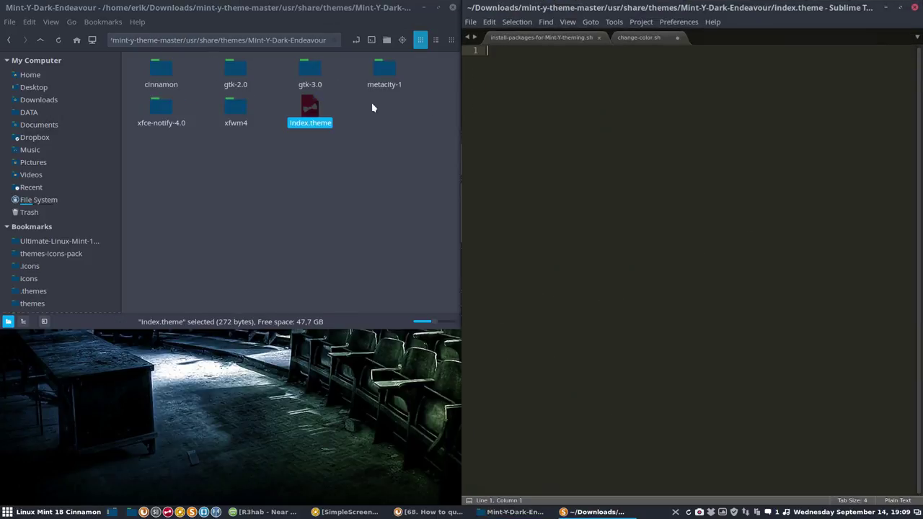
left_click(605, 60)
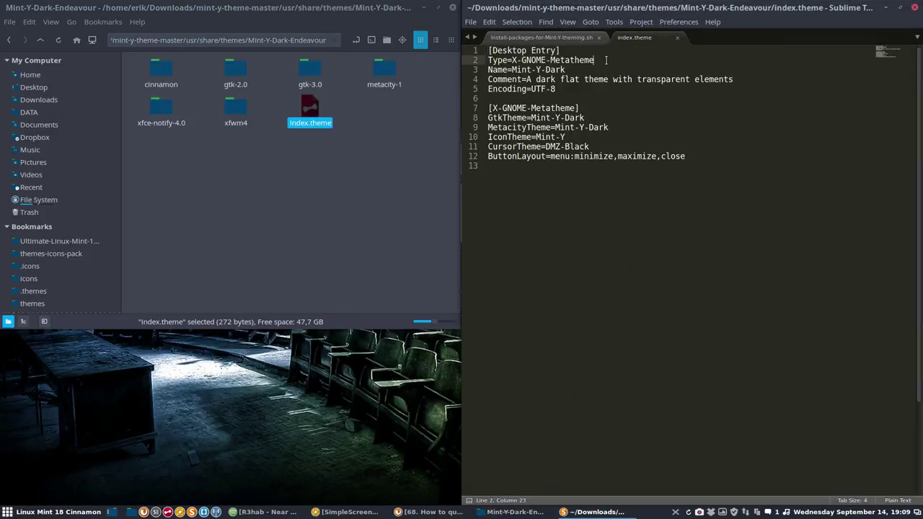
left_click(573, 69)
type("-Endeavour")
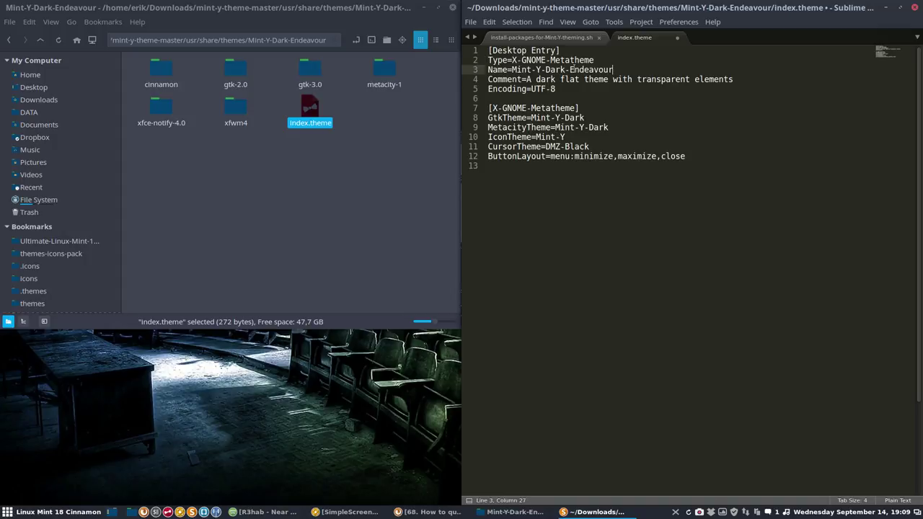
key("ctrl+s")
left_click(912, 7)
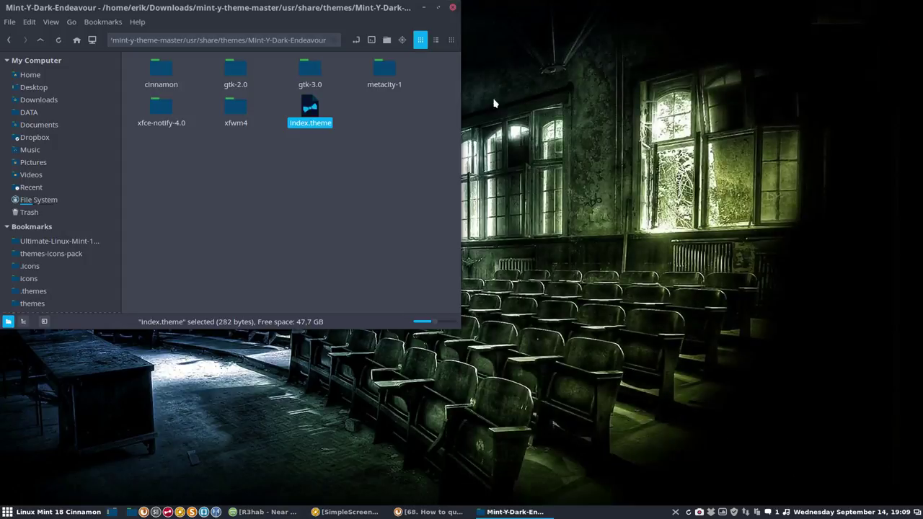
In the Mint-Y-Darker-Endeavour folder, open index.theme, set its Name to Mint-Y-Darker-Endeavour, save it and close the editor.
left_click(40, 40)
double_click(234, 77)
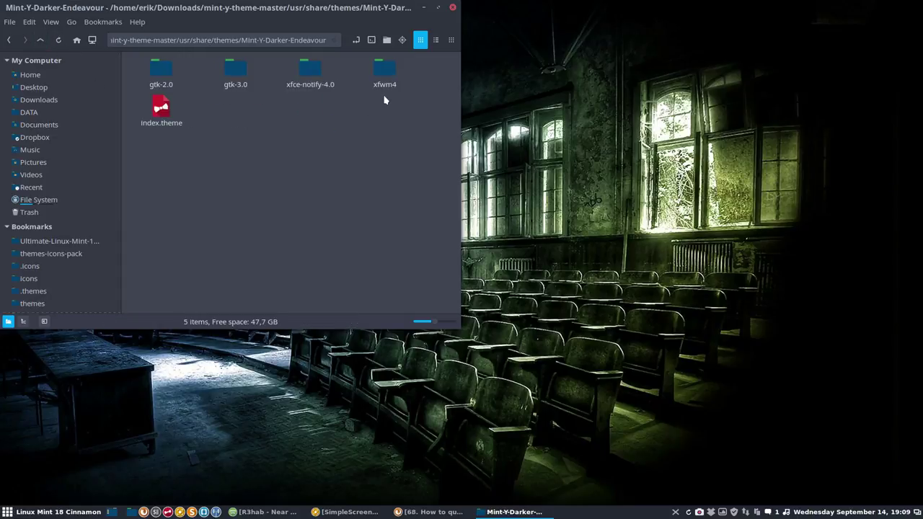
double_click(160, 108)
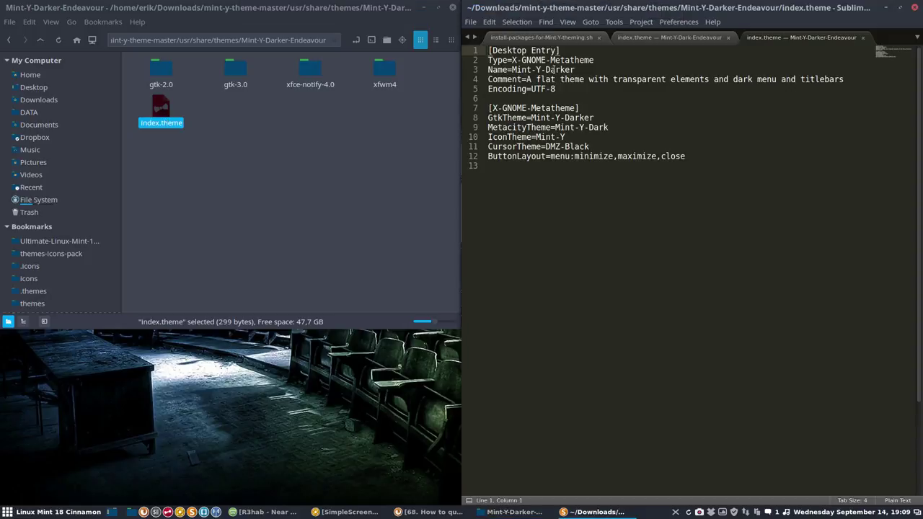
left_click(588, 67)
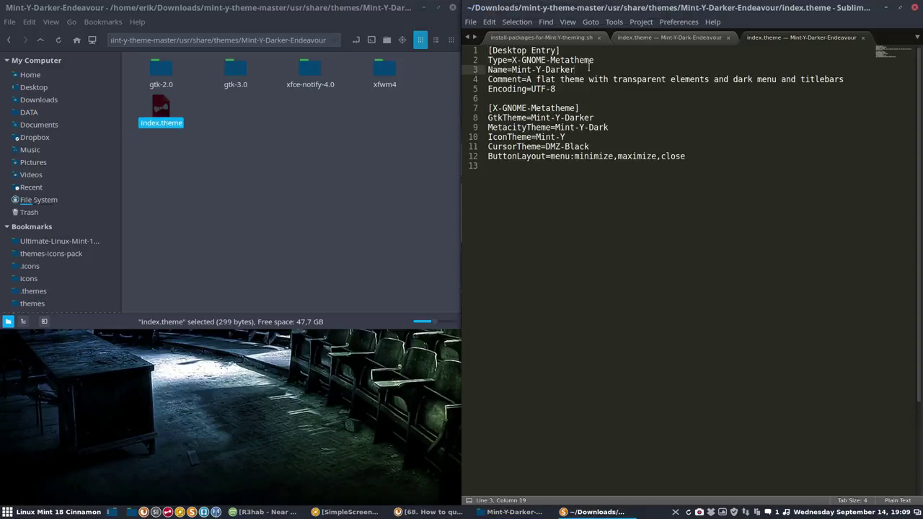
type("-Endeavour")
key("ctrl+s")
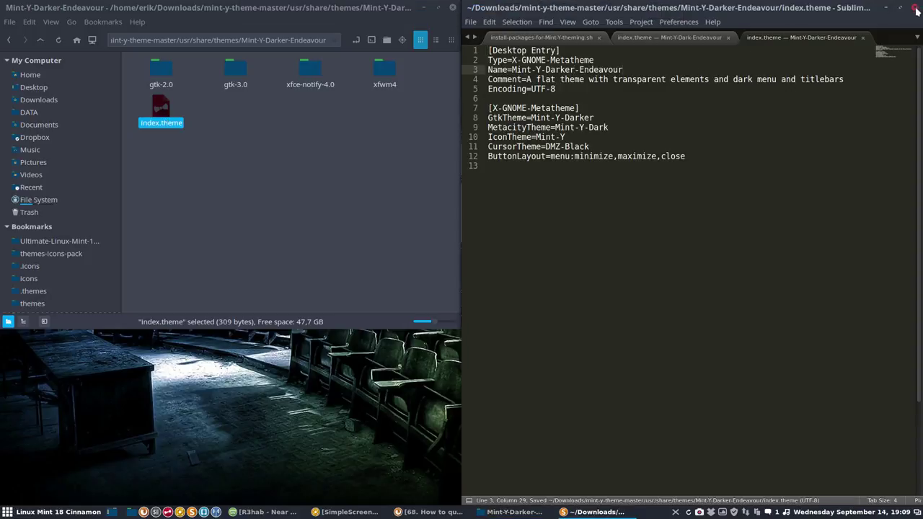
left_click(915, 8)
Look into the Mint-Y-Endeavour folder and return to the themes folder.
left_click(41, 40)
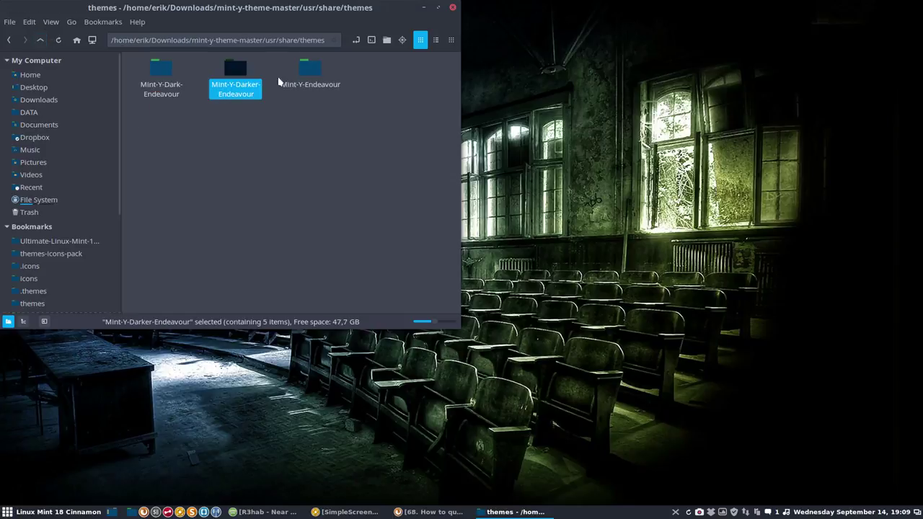
double_click(308, 72)
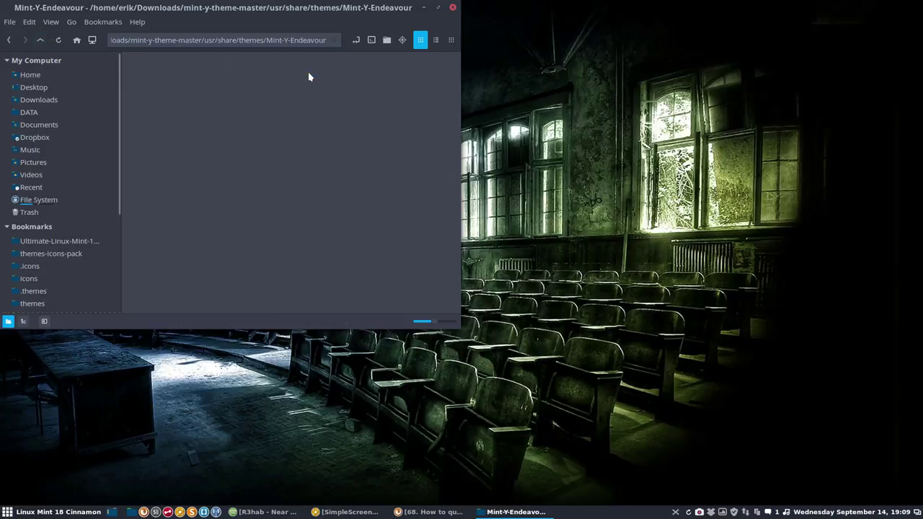
left_click(41, 40)
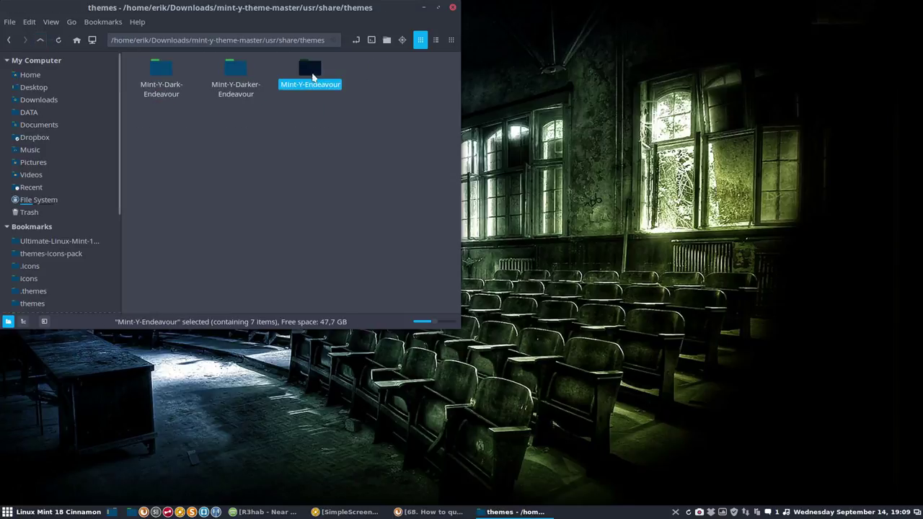
Copy the three Endeavour theme folders into the .themes folder of the home directory.
left_click(295, 150)
left_click_drag(143, 114, 353, 67)
key("ctrl+c")
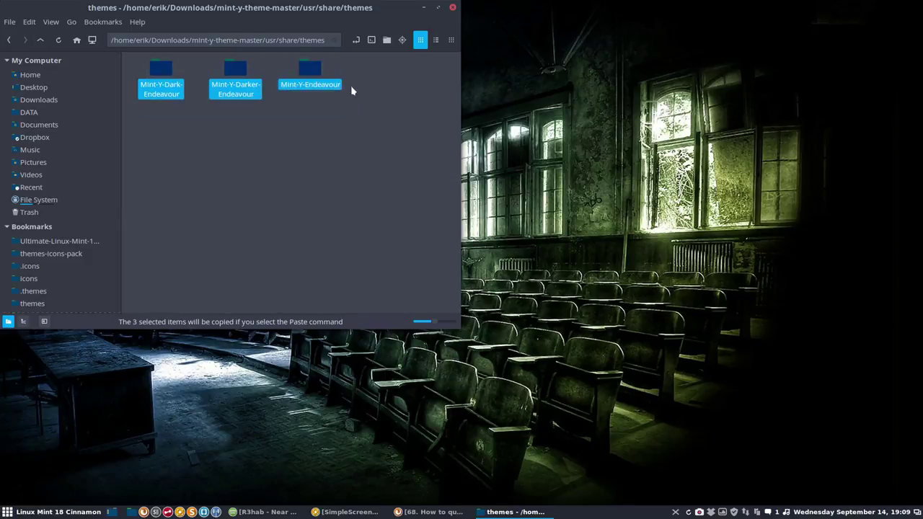
left_click(49, 297)
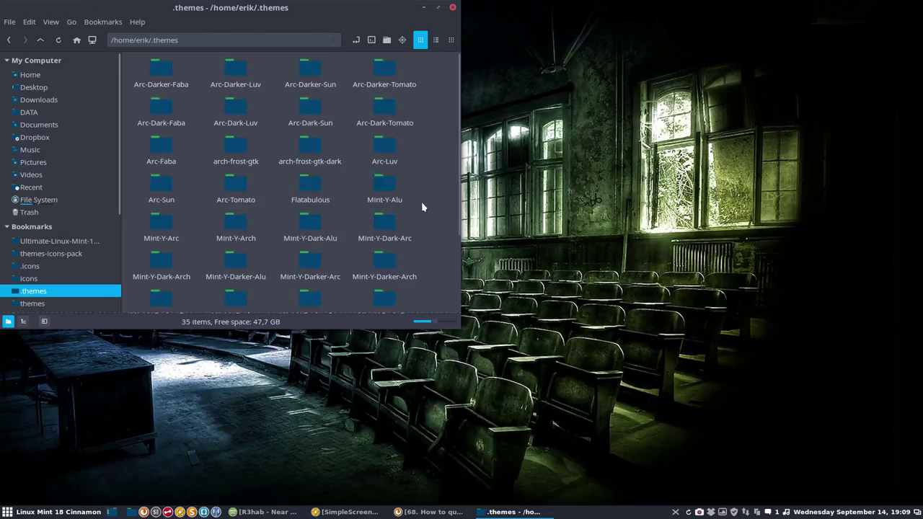
key("ctrl+v")
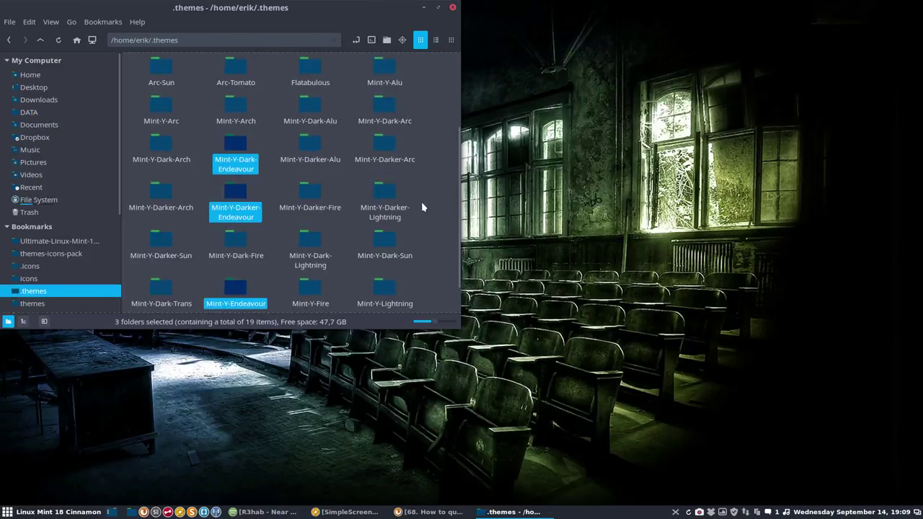
Open the Themes settings and browse the available icon themes without choosing another one.
left_click(32, 514)
key("Escape")
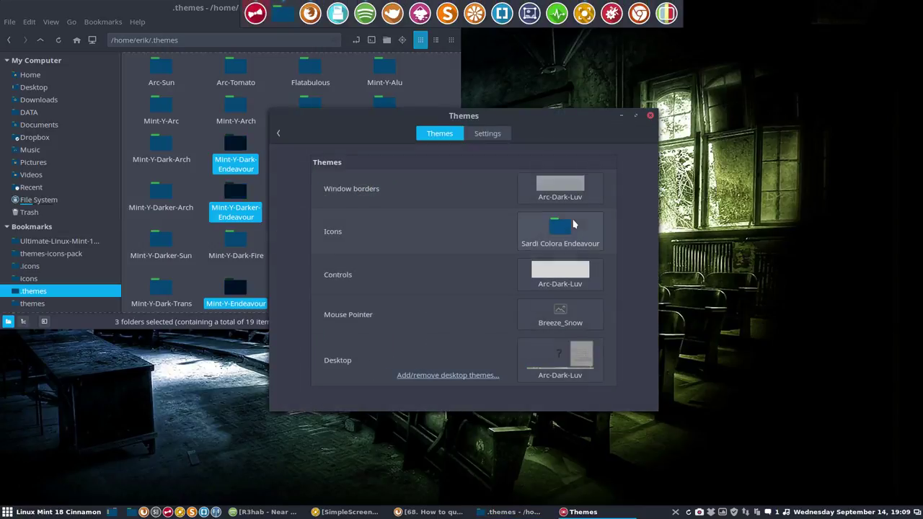
left_click(573, 227)
scroll(568, 465, "down", 2)
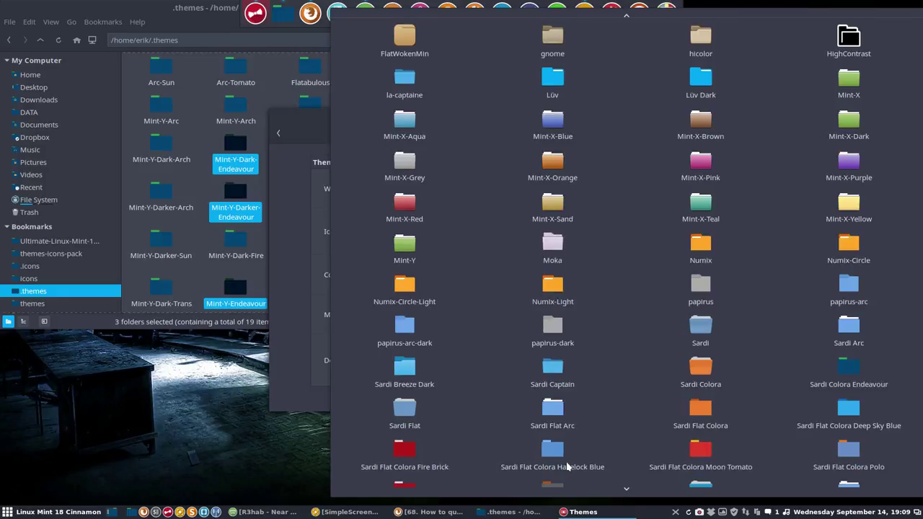
scroll(567, 467, "down", 4)
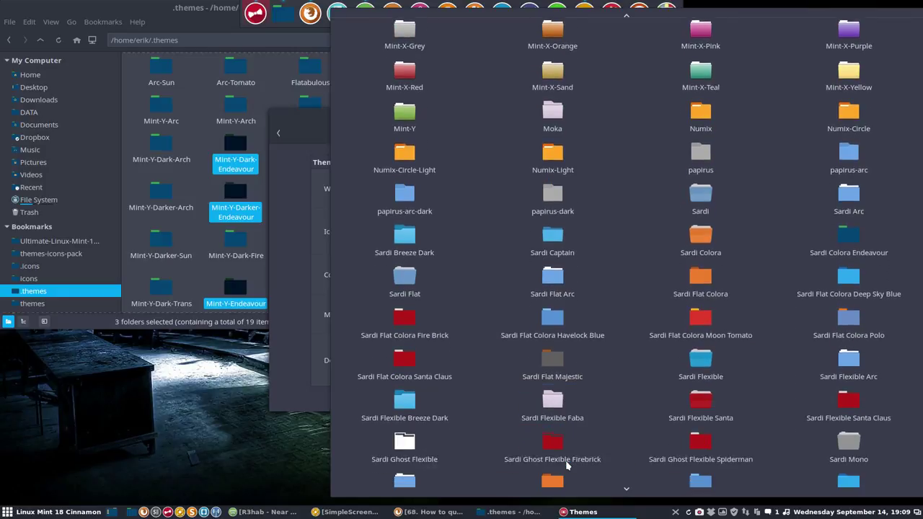
scroll(567, 467, "down", 1)
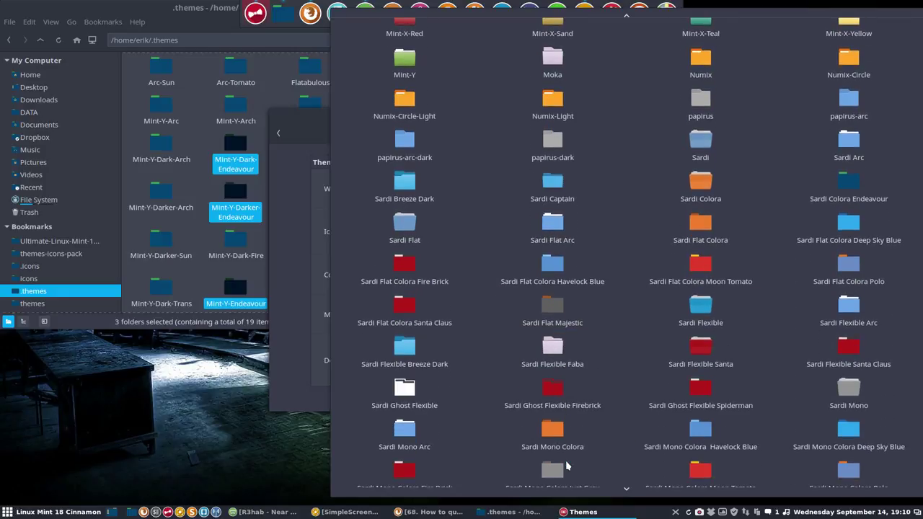
left_click(312, 333)
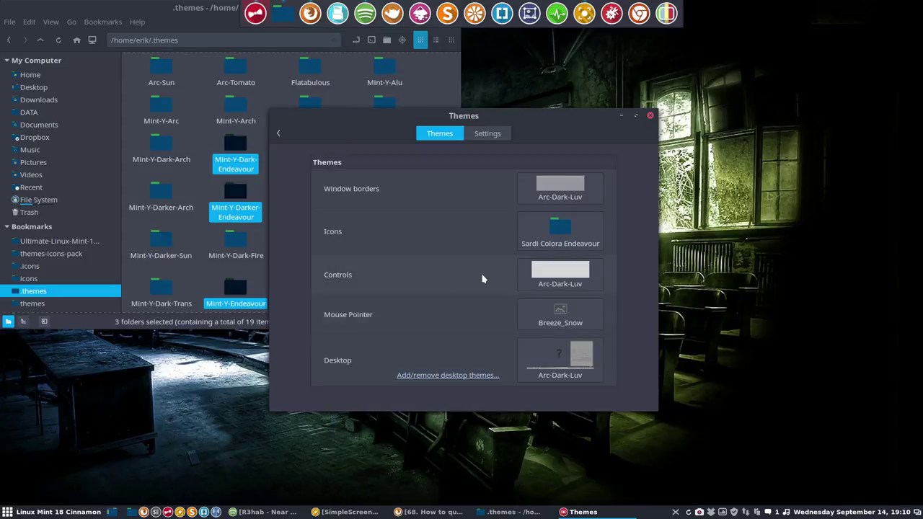
Set the controls, window borders and desktop themes to Mint-Y-Dark-Endeavour.
left_click(586, 271)
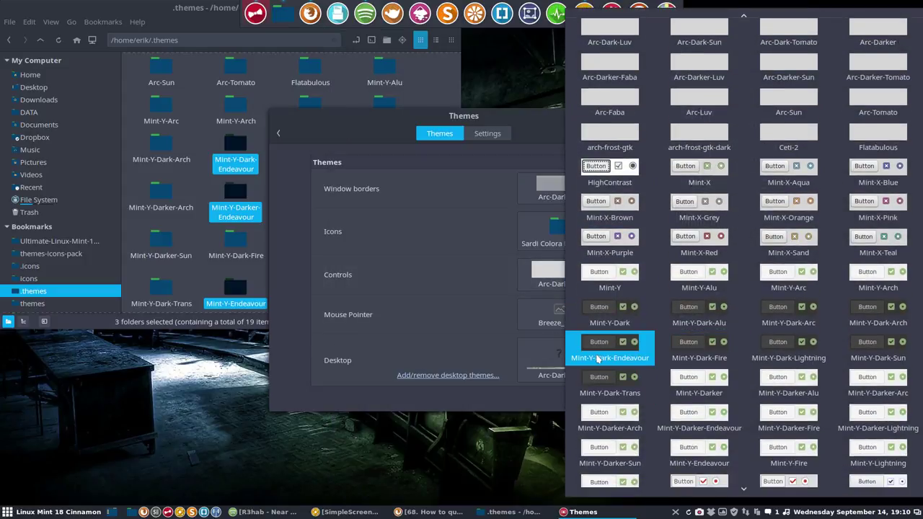
left_click(598, 352)
left_click(567, 201)
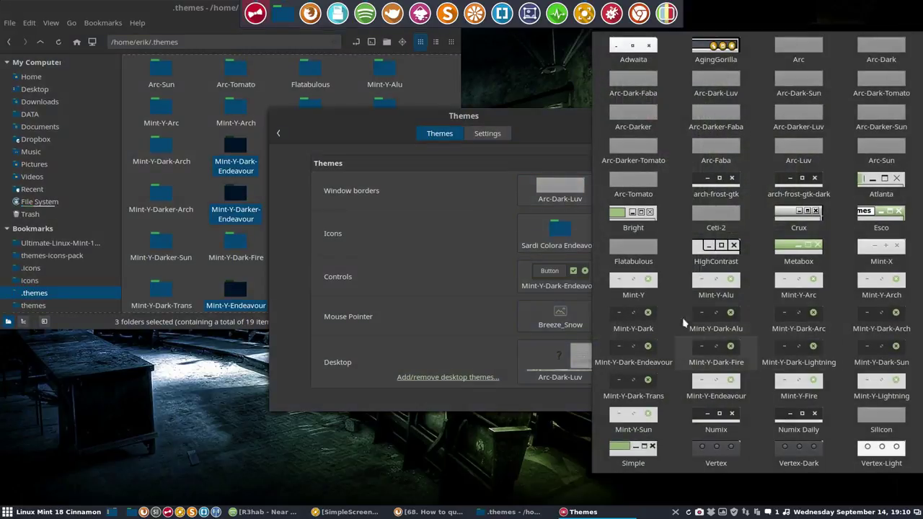
left_click(642, 349)
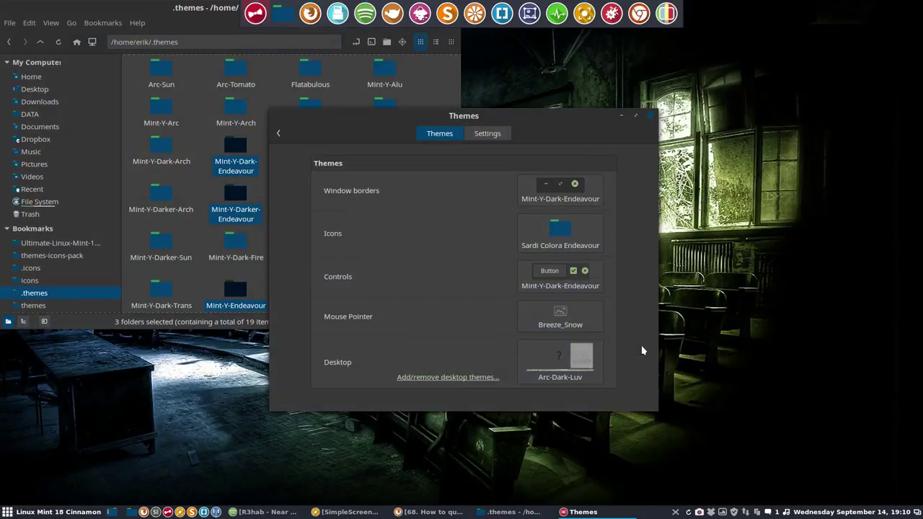
left_click(568, 325)
left_click(570, 374)
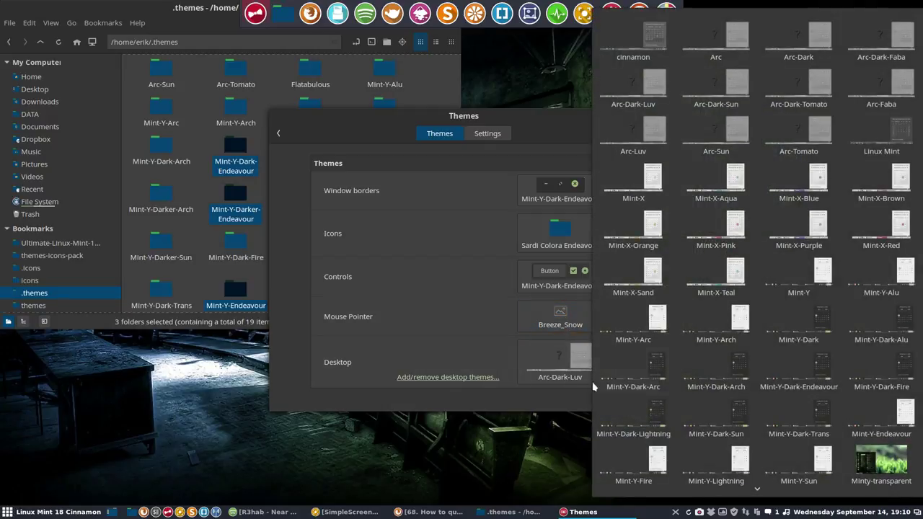
left_click(799, 371)
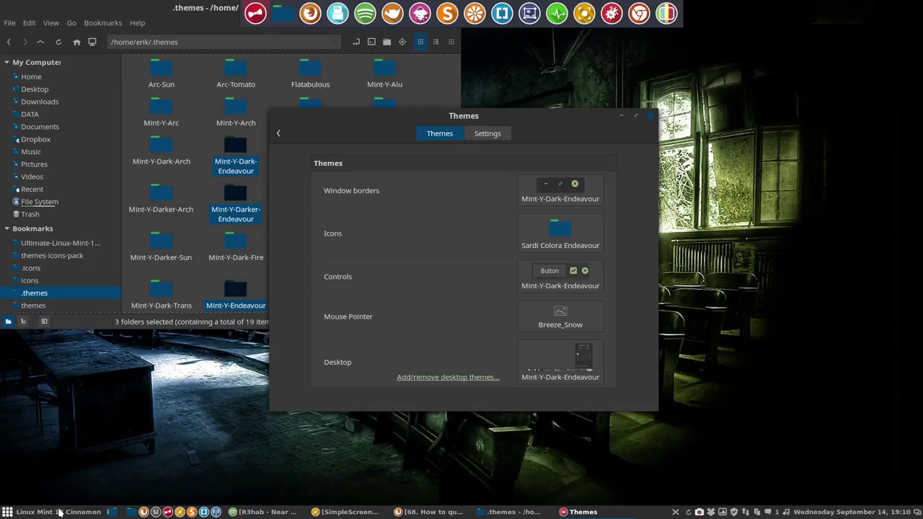
Inspect the new theme's look in the application menu and in the miscellaneous options of the Themes settings.
left_click(60, 512)
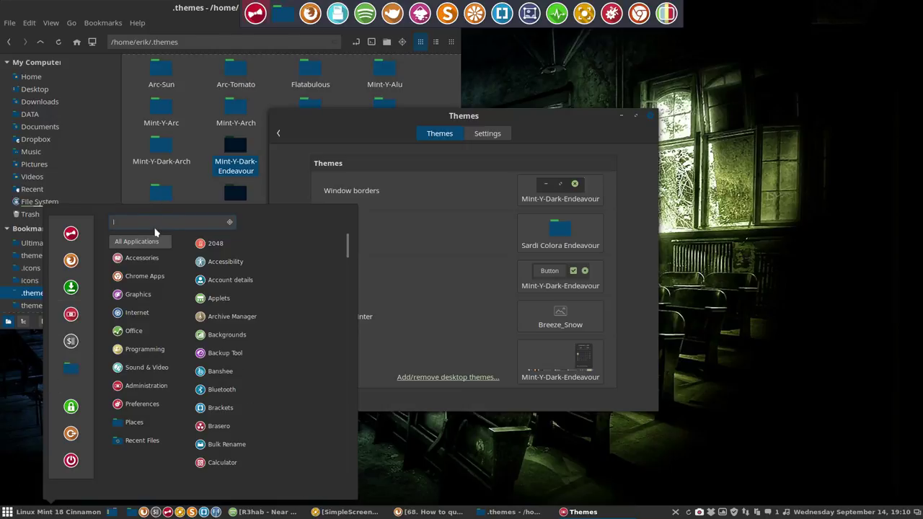
left_click(511, 136)
left_click(504, 135)
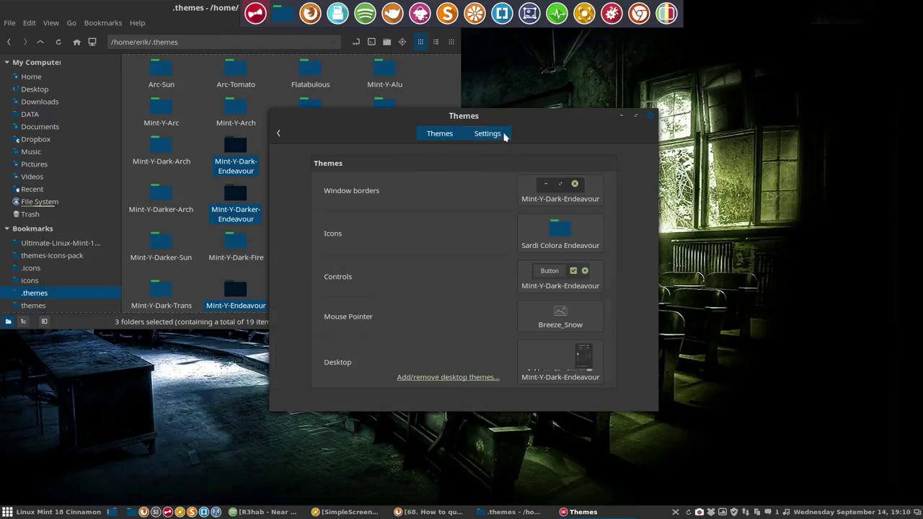
left_click(586, 182)
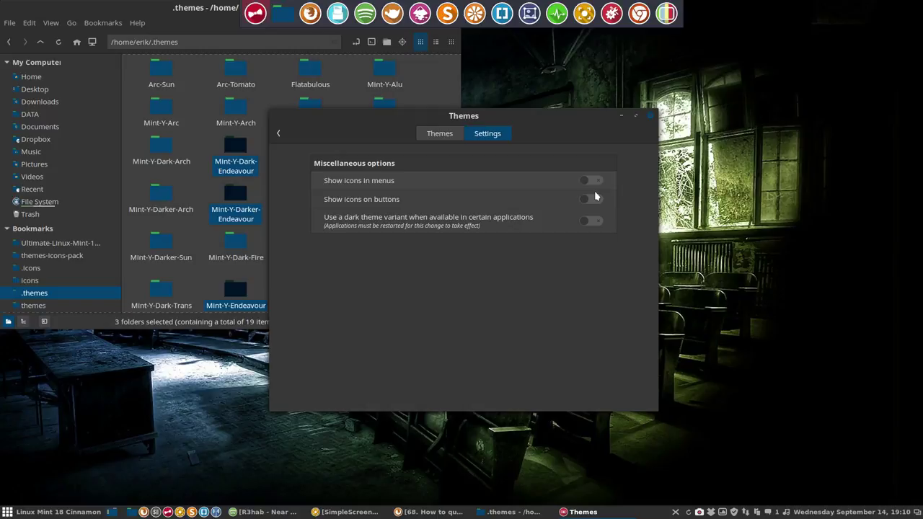
left_click(454, 139)
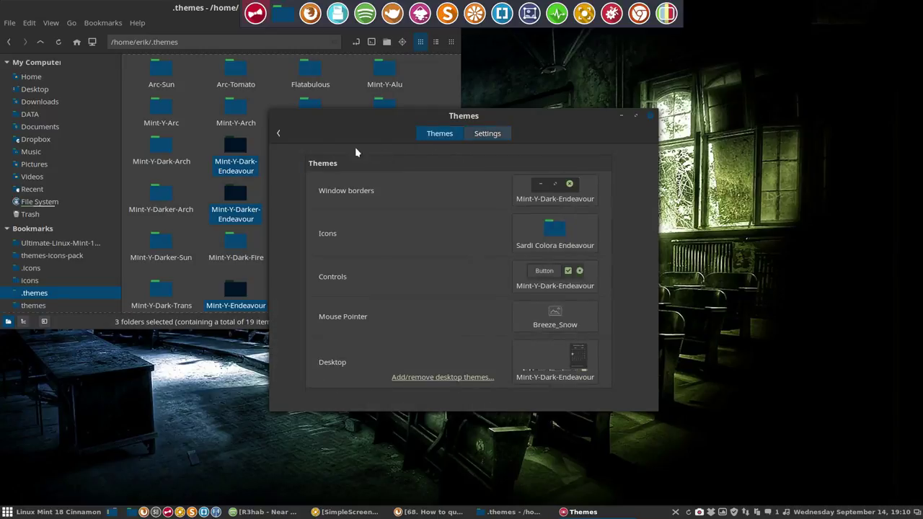
Close the Themes settings and move the .themes file window towards the middle of the desktop.
left_click(278, 133)
left_click(645, 119)
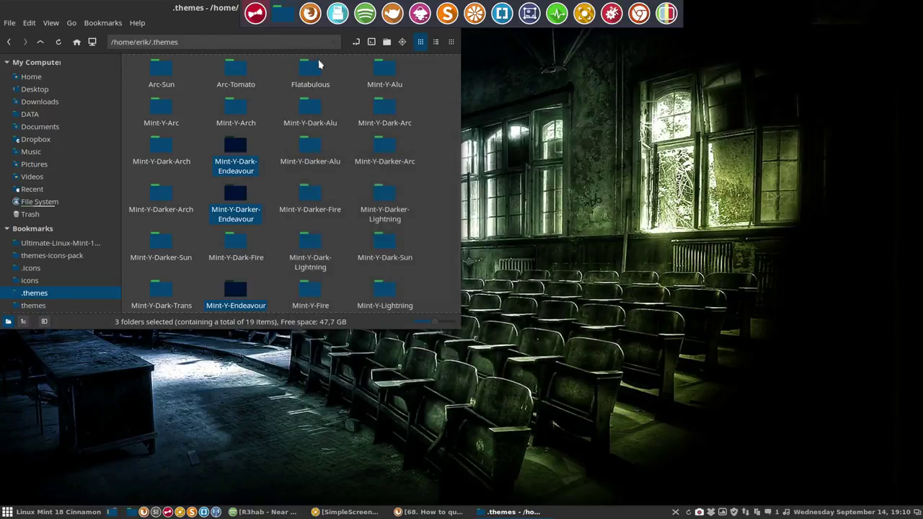
left_click_drag(215, 6, 449, 63)
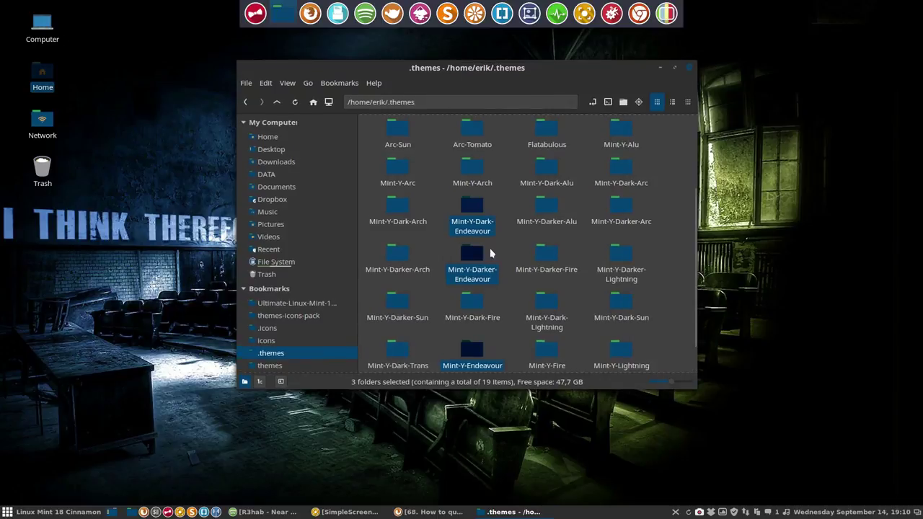